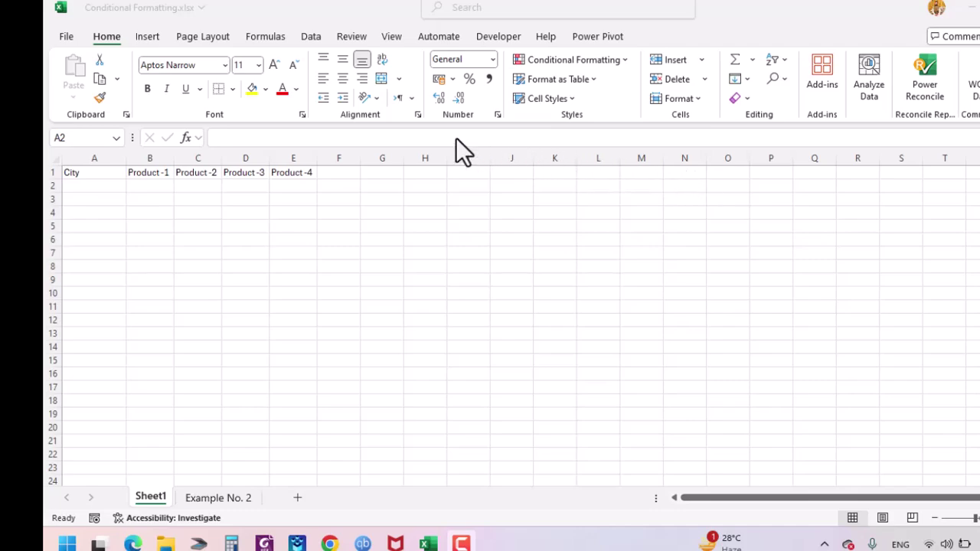
pyautogui.click(99, 172)
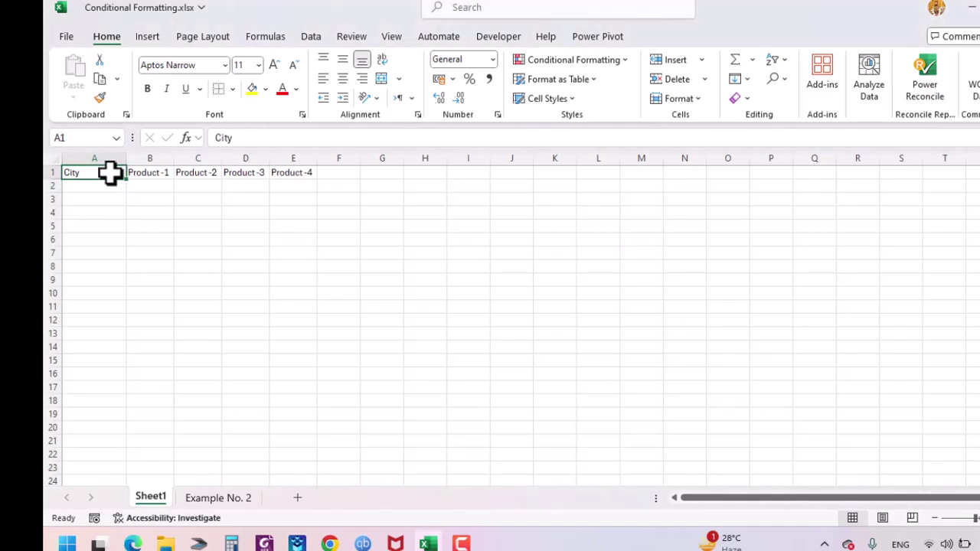
pyautogui.hotkey('shift', 'Right')
pyautogui.hotkey('shift', 'Right')
pyautogui.hotkey('shift', 'Right')
pyautogui.hotkey('shift', 'Right')
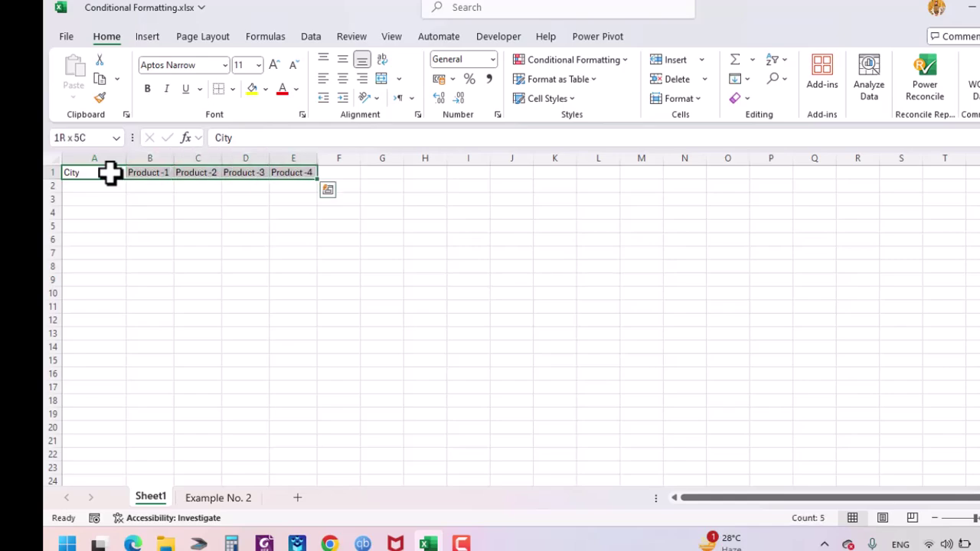
pyautogui.hotkey('shift', 'Down')
pyautogui.hotkey('shift', 'Down')
pyautogui.hotkey('shift', 'Down')
pyautogui.hotkey('shift', 'Down')
pyautogui.hotkey('shift', 'Down')
pyautogui.hotkey('shift', 'Down')
pyautogui.hotkey('shift', 'Down')
pyautogui.hotkey('shift', 'Down')
pyautogui.hotkey('shift', 'Down')
pyautogui.hotkey('shift', 'Down')
pyautogui.hotkey('shift', 'Down')
pyautogui.hotkey('shift', 'Down')
pyautogui.hotkey('shift', 'Down')
pyautogui.hotkey('shift', 'Down')
pyautogui.hotkey('shift', 'Down')
pyautogui.hotkey('shift', 'Down')
pyautogui.hotkey('shift', 'Down')
pyautogui.hotkey('shift', 'Down')
pyautogui.hotkey('shift', 'Down')
pyautogui.hotkey('shift', 'Down')
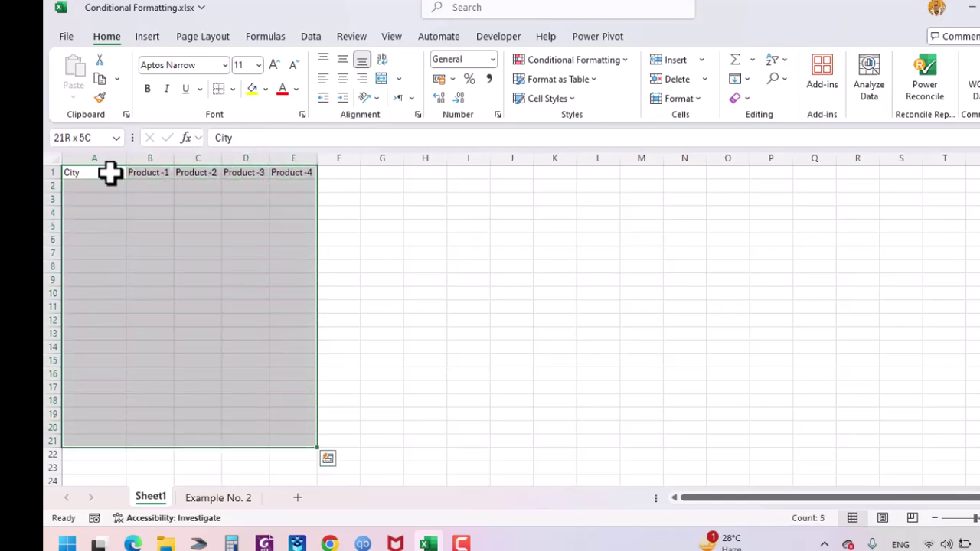
# Select the empty range A2:E30 below the headers and open the Conditional Formatting Rules Manager for it
pyautogui.press('Down')
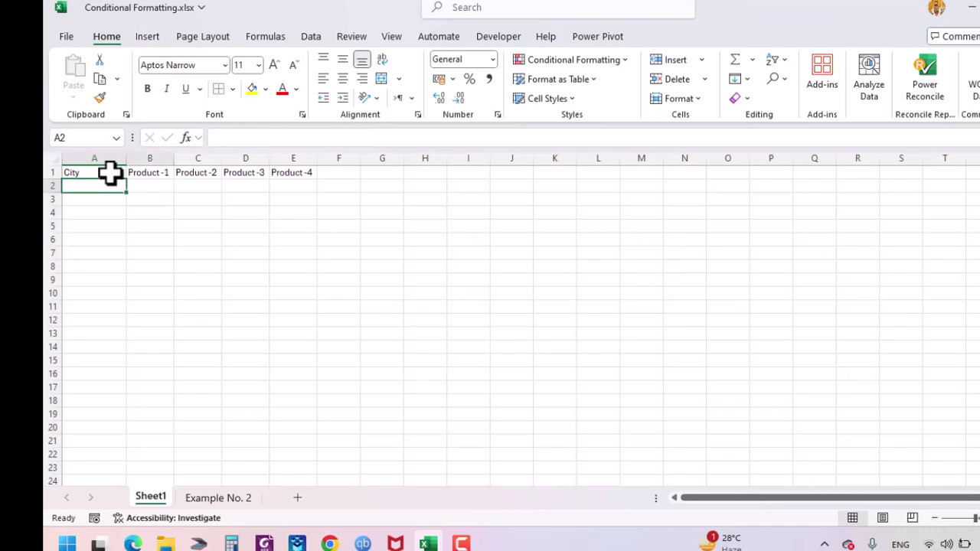
pyautogui.hotkey('shift', 'Right')
pyautogui.hotkey('shift', 'Right')
pyautogui.hotkey('shift', 'Right')
pyautogui.hotkey('shift', 'Right')
pyautogui.hotkey('shift', 'Down')
pyautogui.hotkey('shift', 'Down')
pyautogui.hotkey('shift', 'Down')
pyautogui.hotkey('shift', 'Down')
pyautogui.hotkey('shift', 'Down')
pyautogui.hotkey('shift', 'Down')
pyautogui.hotkey('shift', 'Down')
pyautogui.hotkey('shift', 'Down')
pyautogui.hotkey('shift', 'Down')
pyautogui.hotkey('shift', 'Down')
pyautogui.hotkey('shift', 'Down')
pyautogui.hotkey('shift', 'Down')
pyautogui.hotkey('shift', 'Down')
pyautogui.hotkey('shift', 'Down')
pyautogui.hotkey('shift', 'Down')
pyautogui.hotkey('shift', 'Down')
pyautogui.hotkey('shift', 'Down')
pyautogui.hotkey('shift', 'Down')
pyautogui.hotkey('shift', 'Down')
pyautogui.hotkey('shift', 'Down')
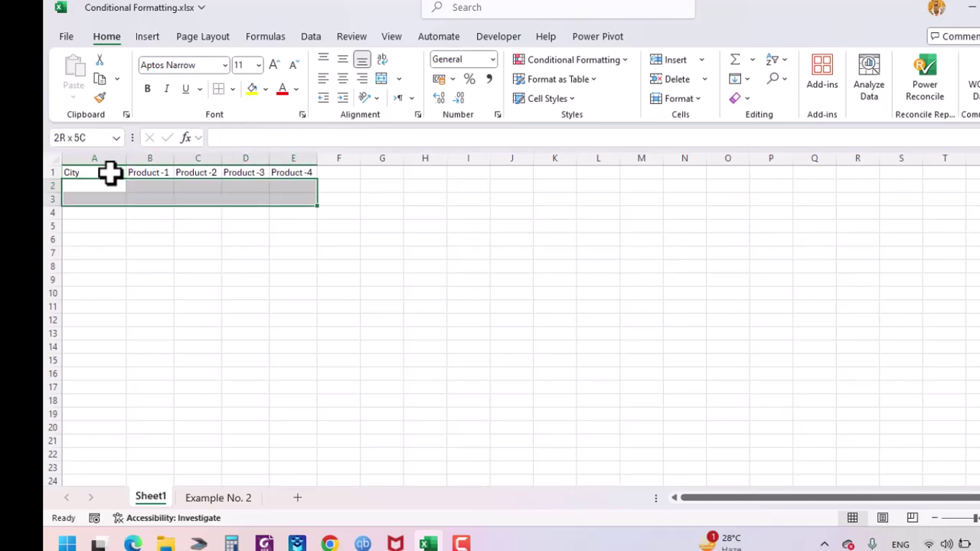
pyautogui.hotkey('shift', 'Down')
pyautogui.hotkey('shift', 'Down')
pyautogui.hotkey('shift', 'Down')
pyautogui.hotkey('shift', 'Down')
pyautogui.hotkey('shift', 'Down')
pyautogui.hotkey('shift', 'Down')
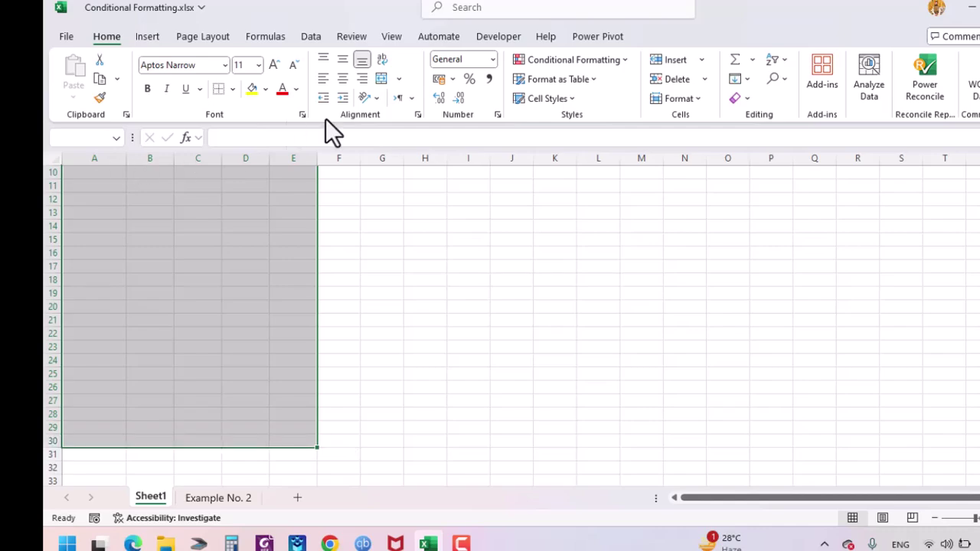
pyautogui.click(592, 55)
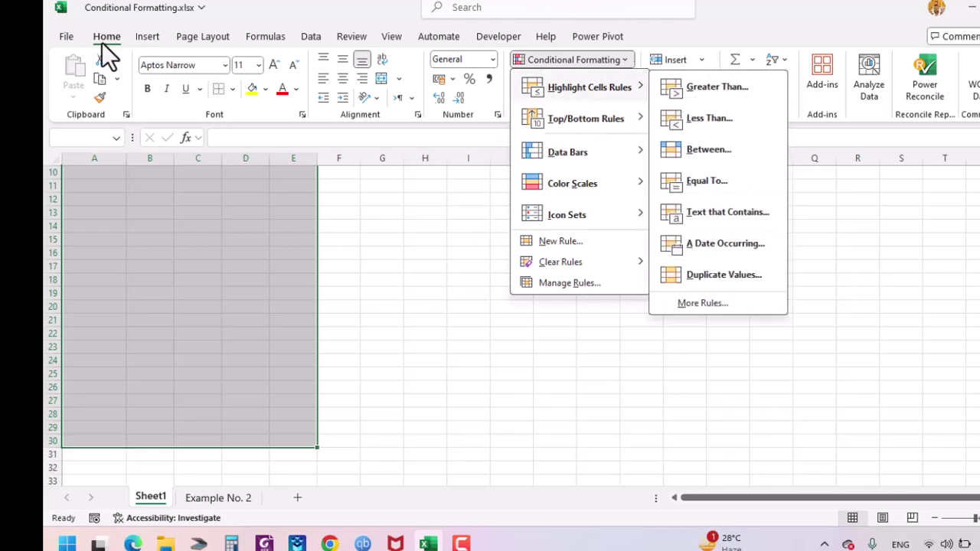
pyautogui.click(869, 158)
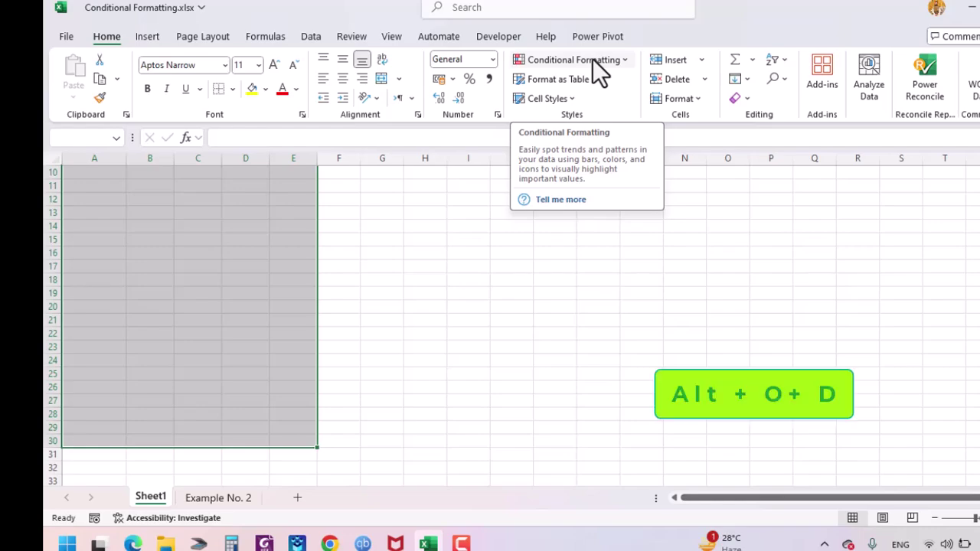
pyautogui.press('alt')
pyautogui.press('o')
pyautogui.press('d')
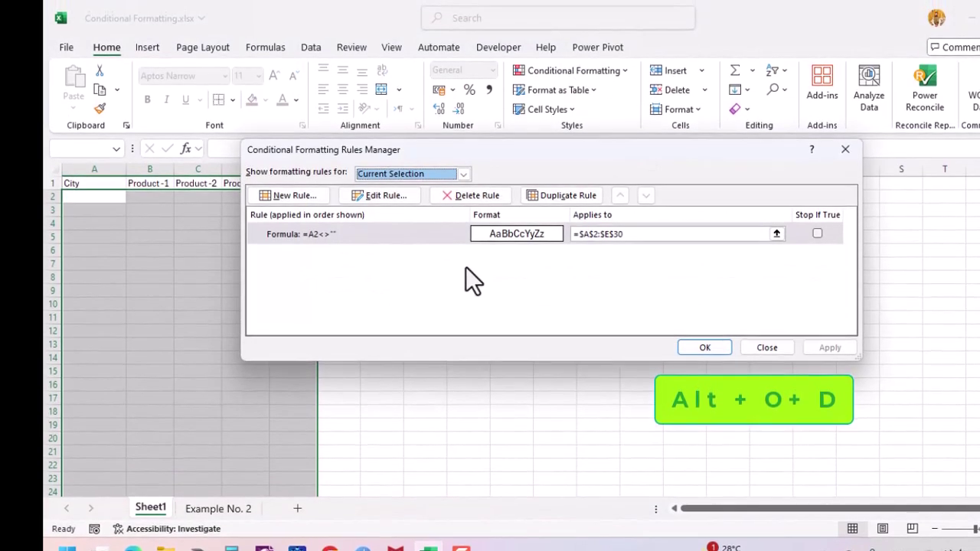
# Edit the existing formula rule, re-entering its condition as =A2<>"" with a relative reference to cell A2
pyautogui.click(647, 241)
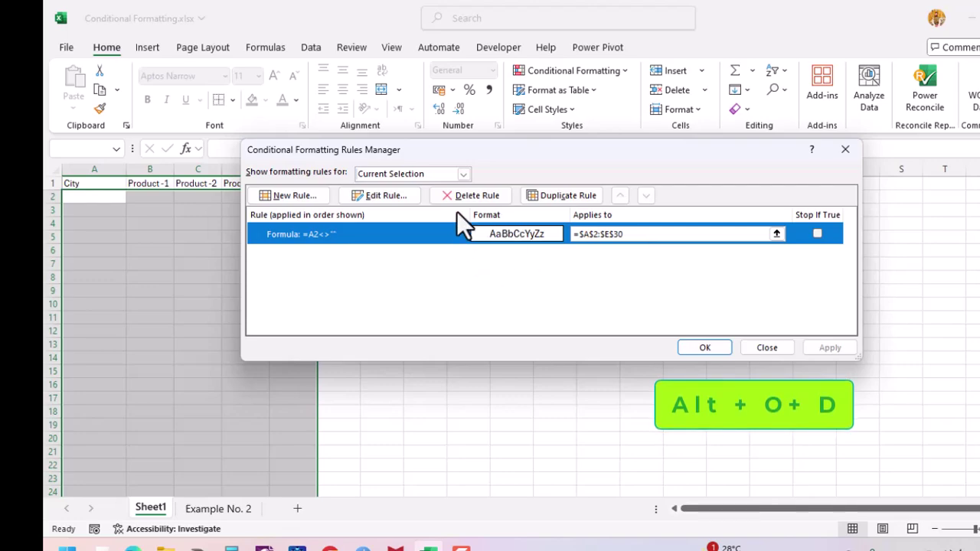
pyautogui.click(392, 195)
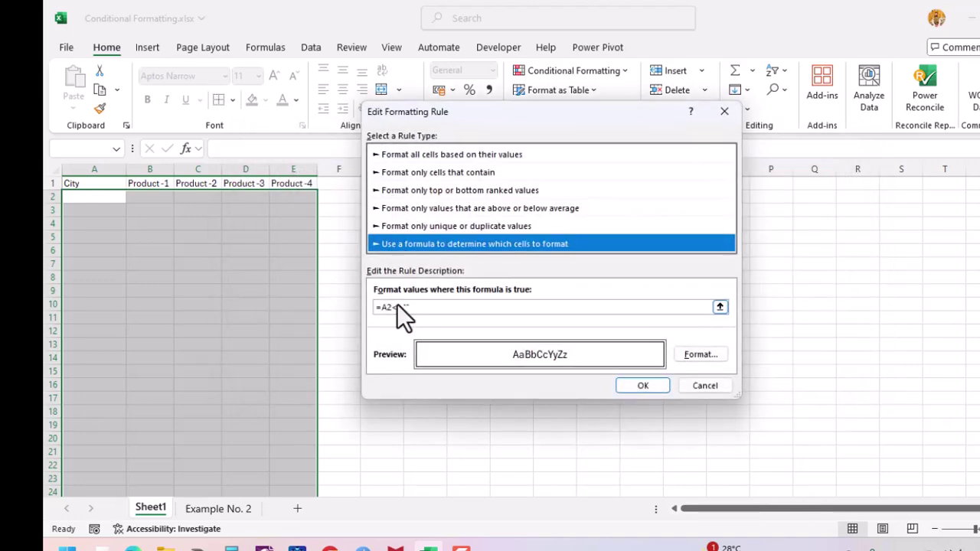
pyautogui.click(431, 306)
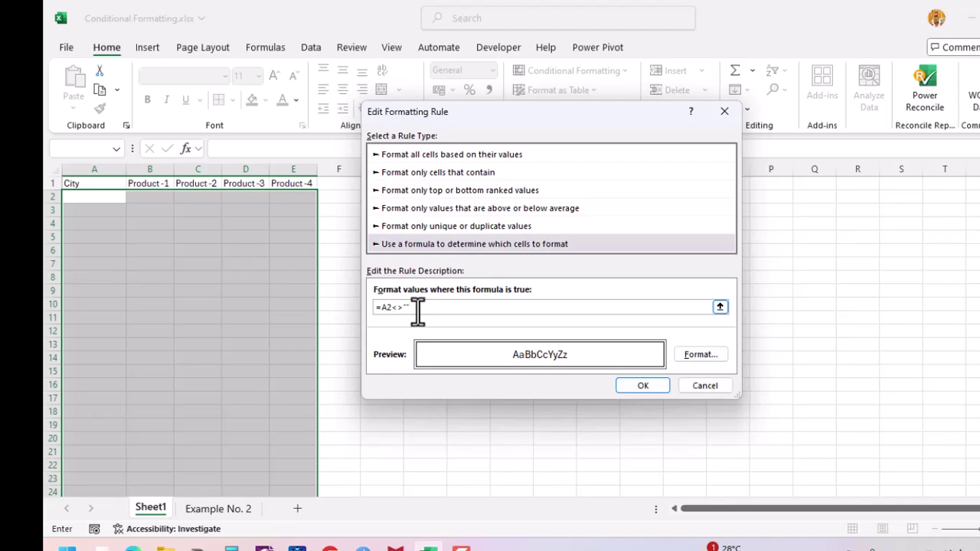
pyautogui.press('BackSpace')
pyautogui.press('BackSpace')
pyautogui.press('BackSpace')
pyautogui.press('BackSpace')
pyautogui.press('BackSpace')
pyautogui.press('BackSpace')
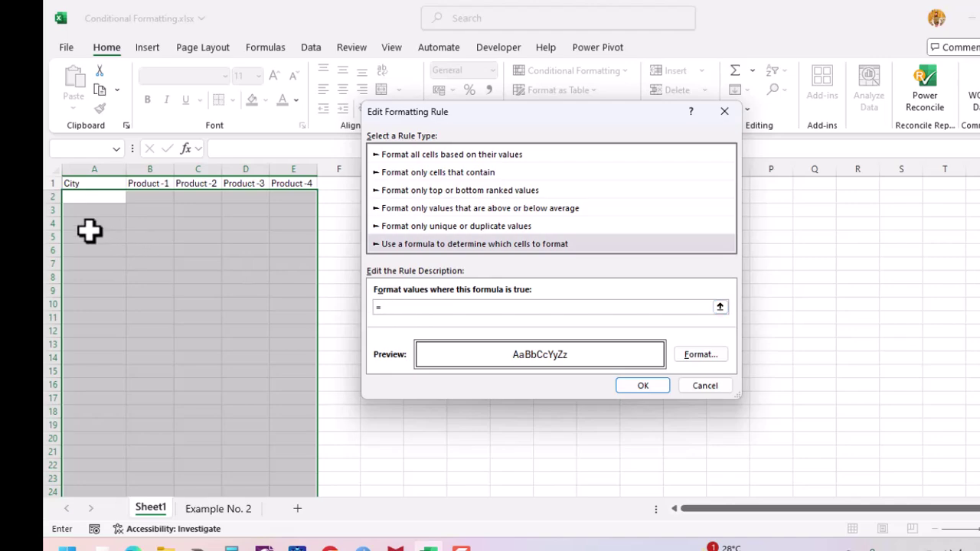
pyautogui.click(93, 199)
pyautogui.press('F4')
pyautogui.press('F4')
pyautogui.press('F4')
pyautogui.write('<>""')
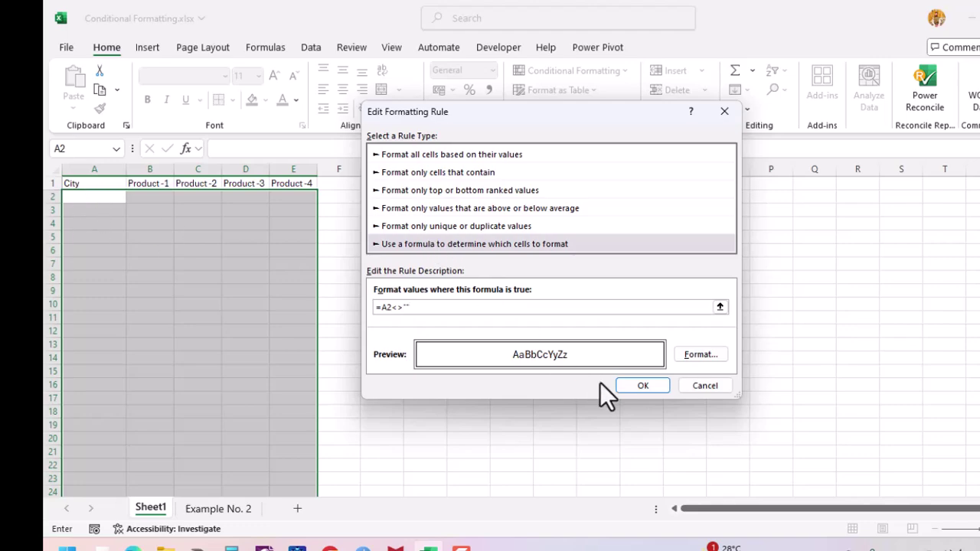
# Set the rule's format to an outline border in the dotted line style and confirm the edited rule
pyautogui.click(685, 360)
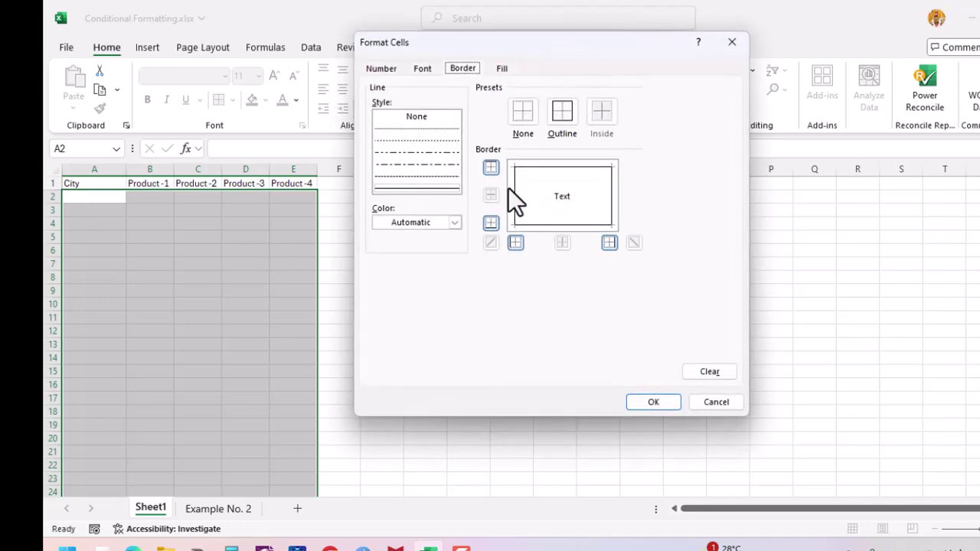
pyautogui.click(443, 135)
pyautogui.click(567, 115)
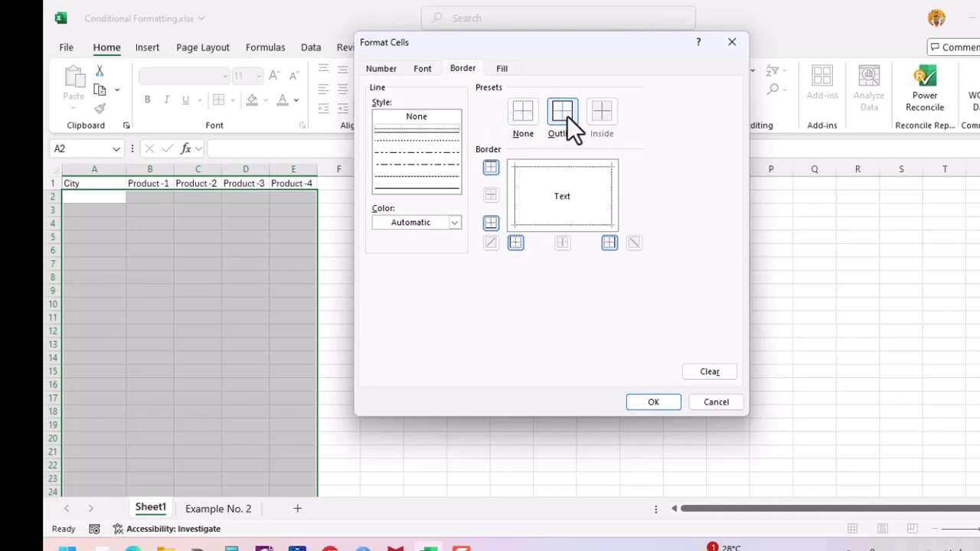
pyautogui.click(635, 400)
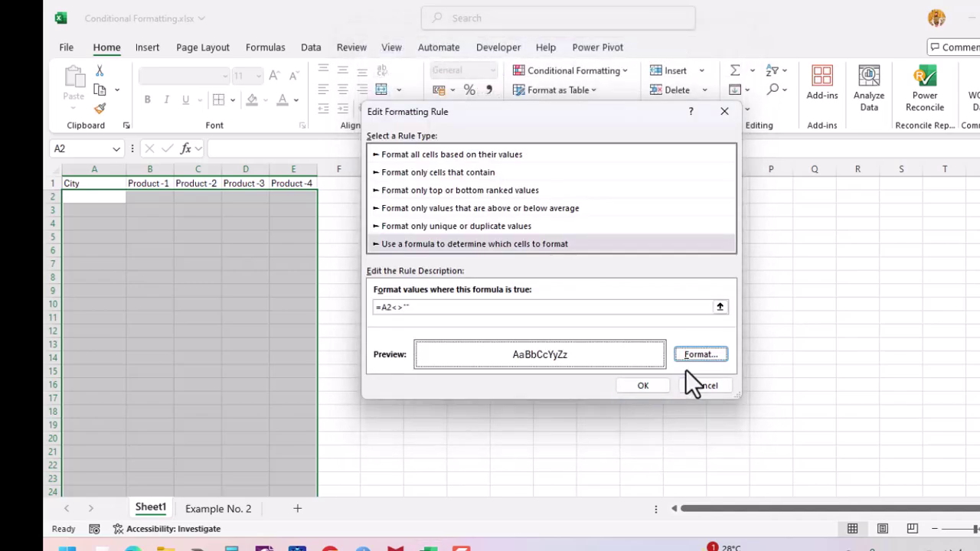
pyautogui.click(653, 388)
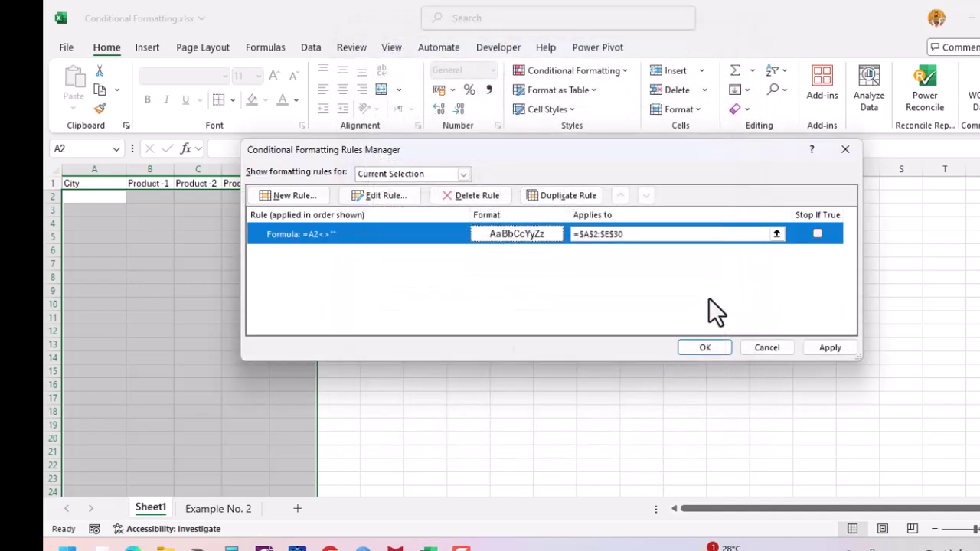
# Keep the rule's range as =$A$2:$E$30, apply the rule and close the rules manager
pyautogui.click(776, 234)
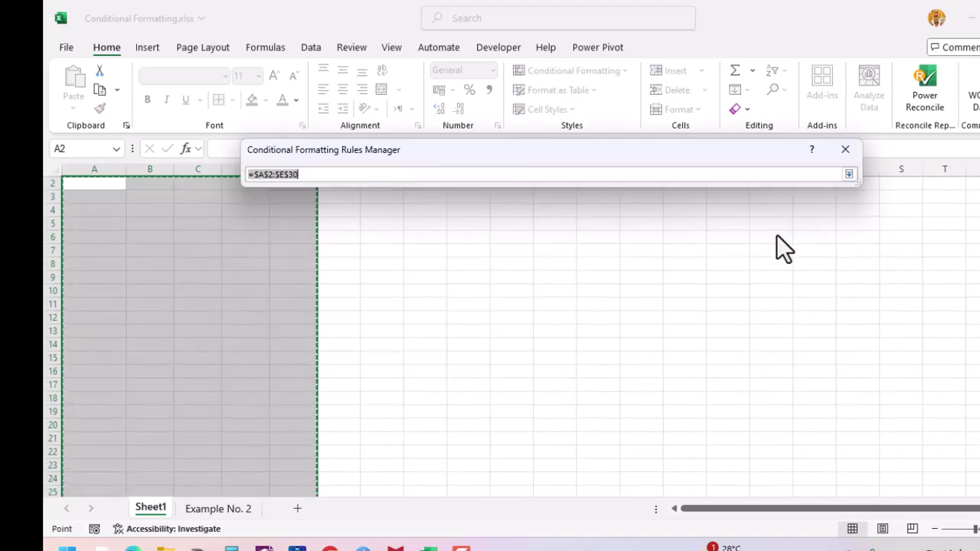
pyautogui.click(848, 175)
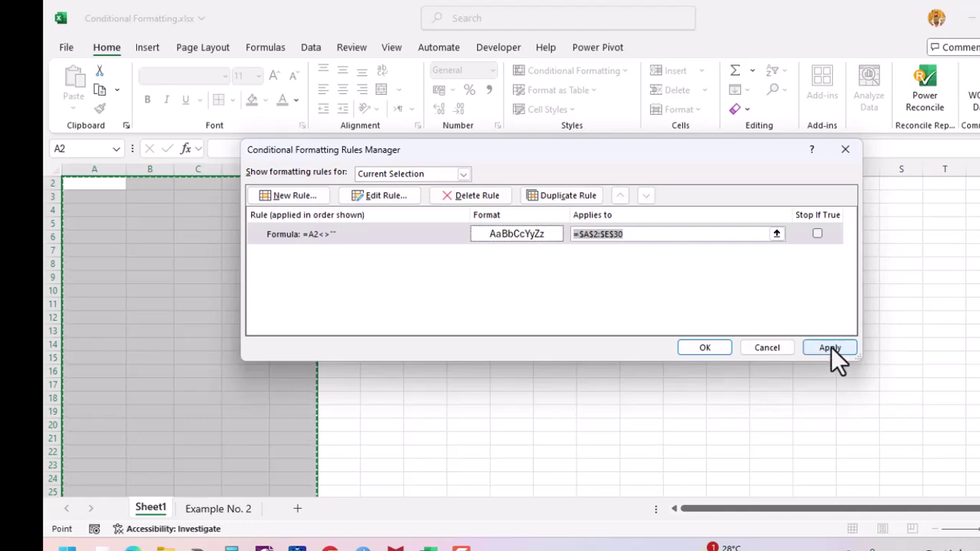
pyautogui.click(830, 347)
pyautogui.click(686, 347)
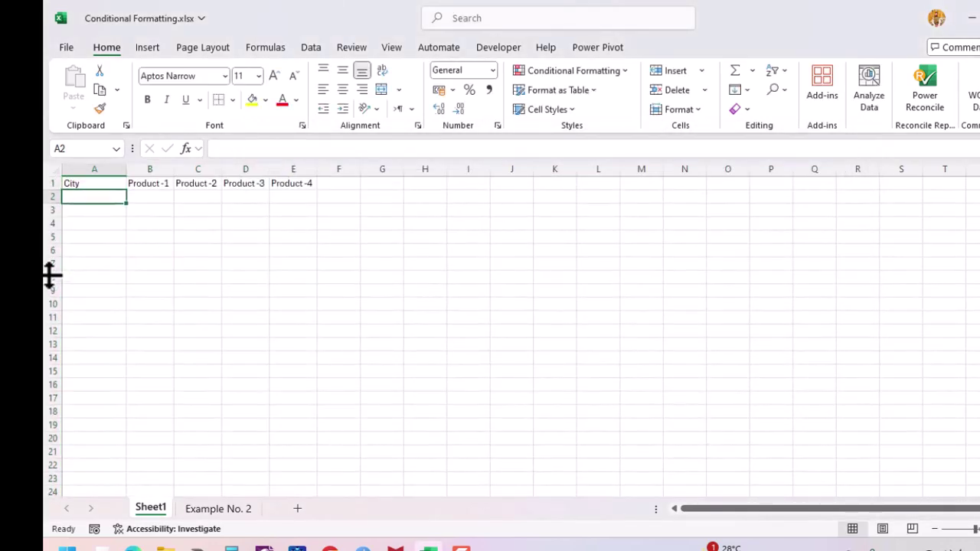
# Enter the city Washington DC in cell A2
pyautogui.write('Wa')
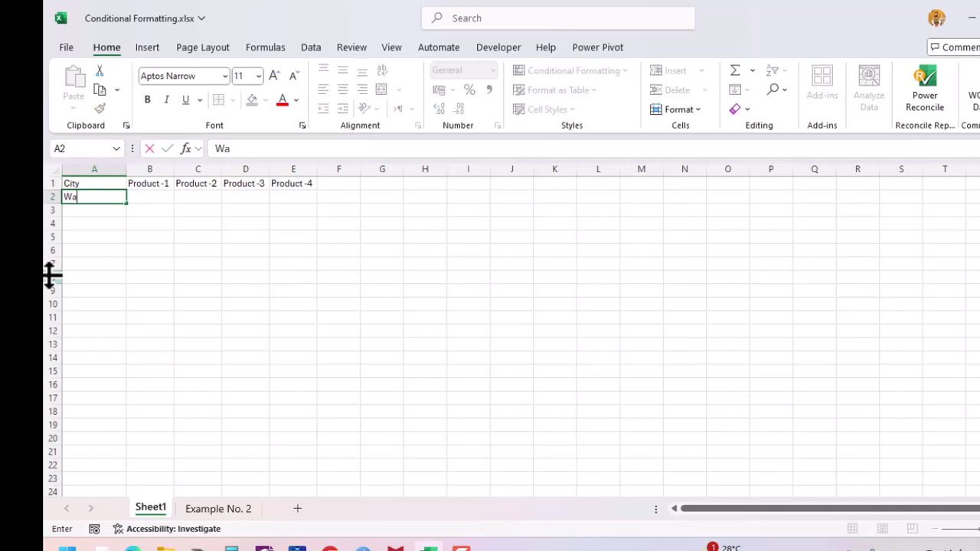
pyautogui.write('shington DC')
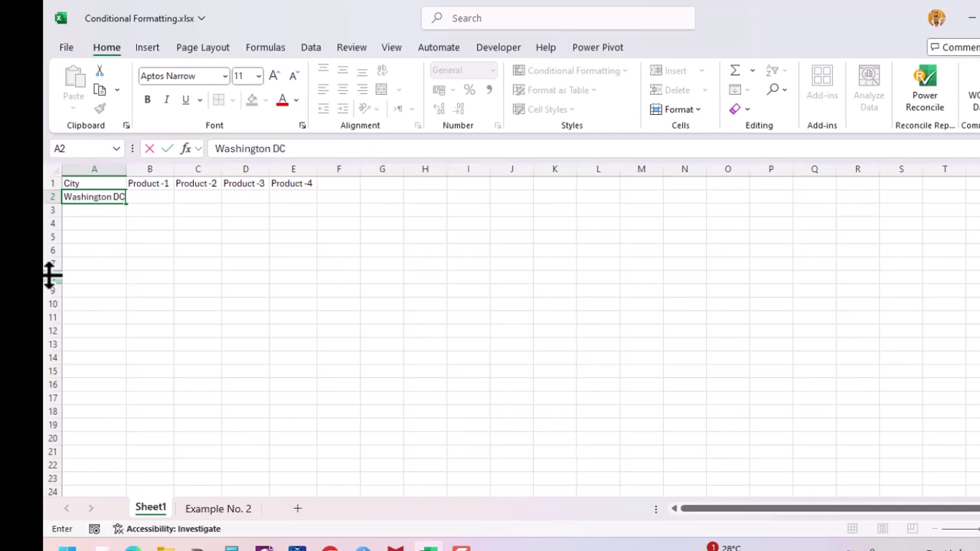
pyautogui.press('Return')
pyautogui.press('Up')
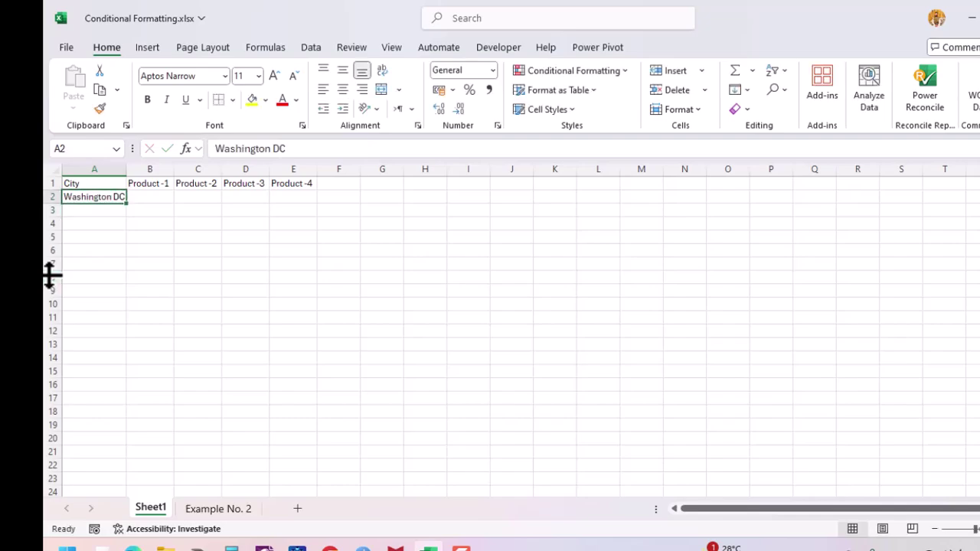
pyautogui.press('Right')
pyautogui.press('Down')
pyautogui.press('Down')
pyautogui.hotkey('ctrl', 'shift', '+')
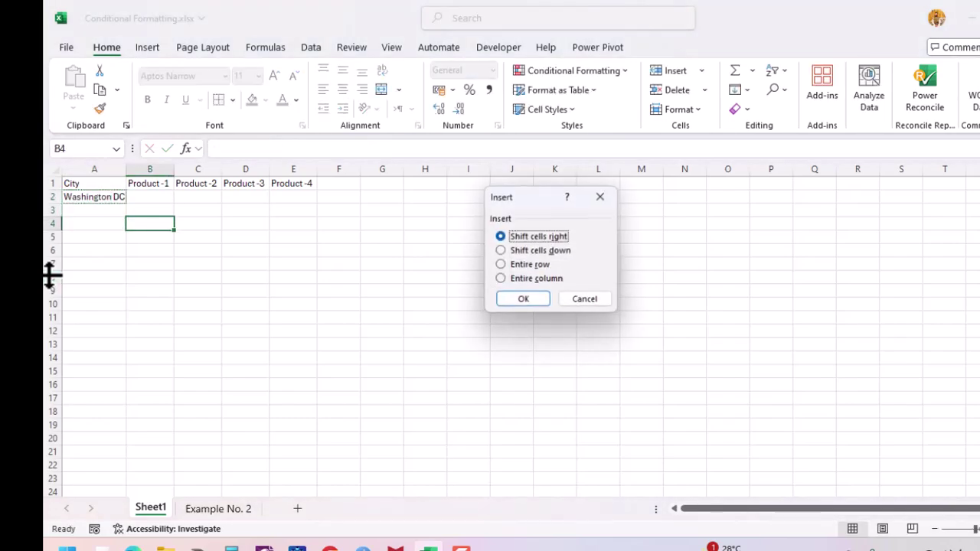
pyautogui.press('Escape')
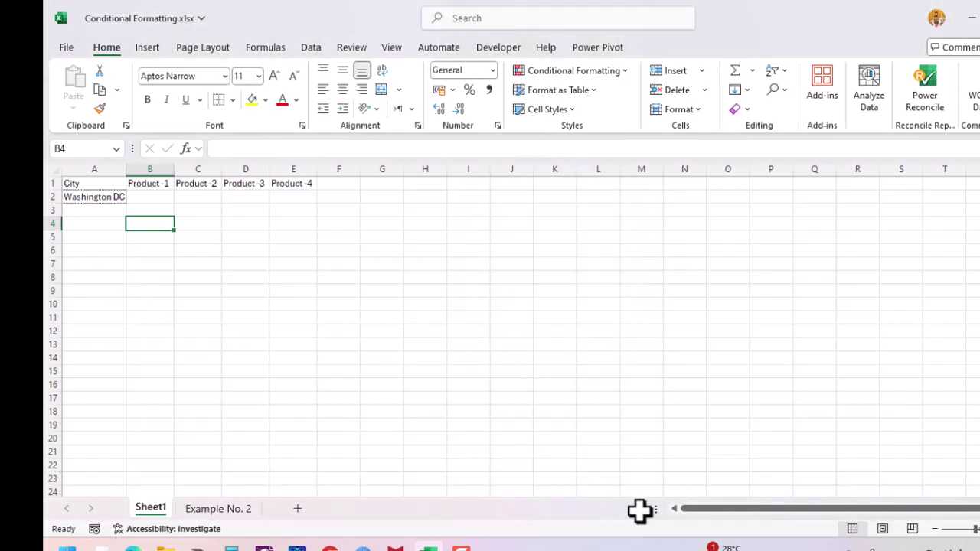
# Enter 2500 for Product -1 in B2 and 3500 for Product -2 in C2
pyautogui.scroll(3, 254, 203)
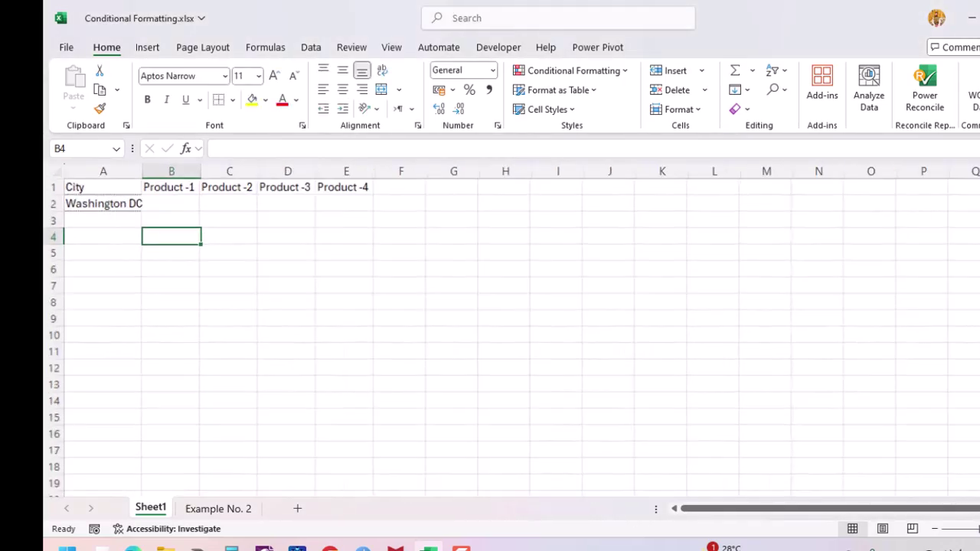
pyautogui.click(135, 209)
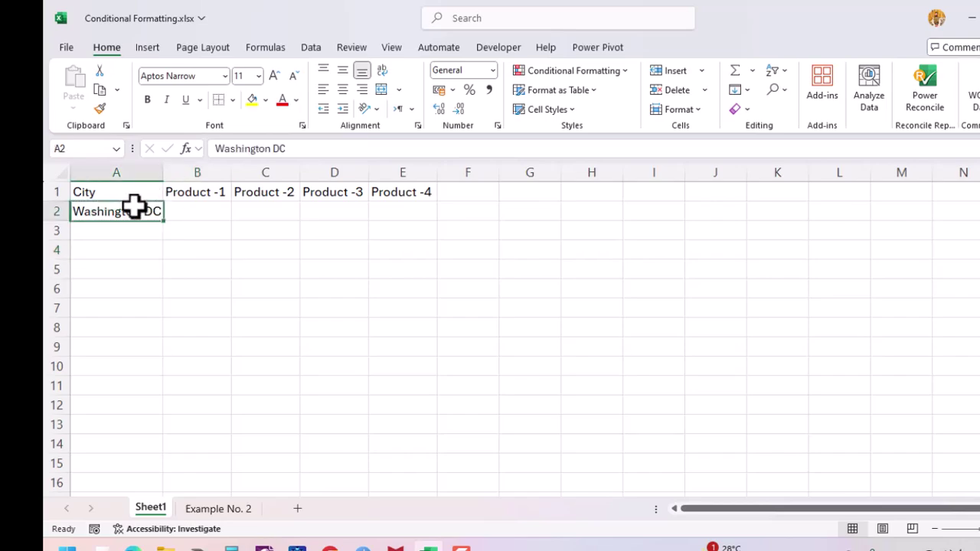
pyautogui.click(196, 214)
pyautogui.write('2500')
pyautogui.press('Return')
pyautogui.press('Up')
pyautogui.press('Right')
pyautogui.press('Right')
pyautogui.press('Left')
pyautogui.press('Left')
pyautogui.press('Right')
pyautogui.write('3500')
pyautogui.press('Return')
pyautogui.press('Up')
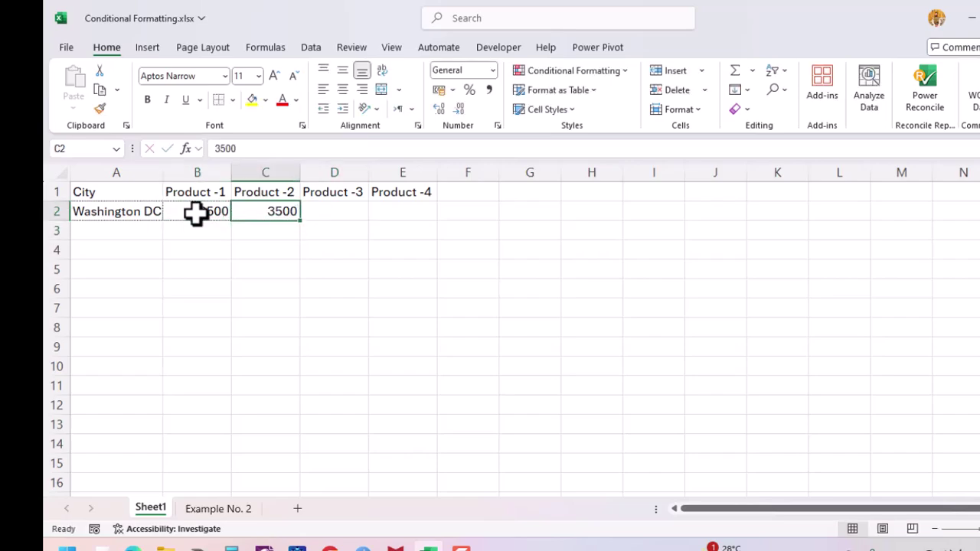
# Enter the city Philadelphia in cell A3
pyautogui.press('Right')
pyautogui.press('Down')
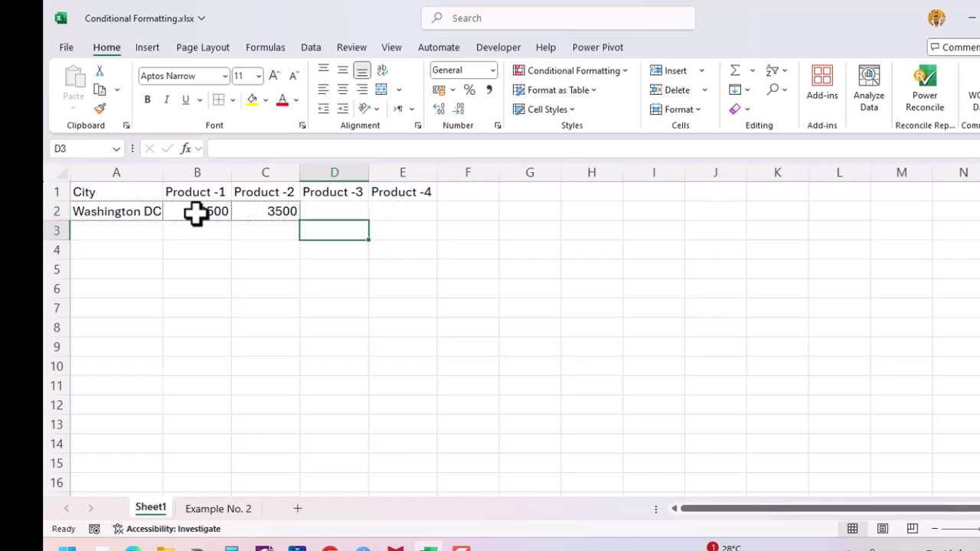
pyautogui.press('Left')
pyautogui.press('Left')
pyautogui.press('Left')
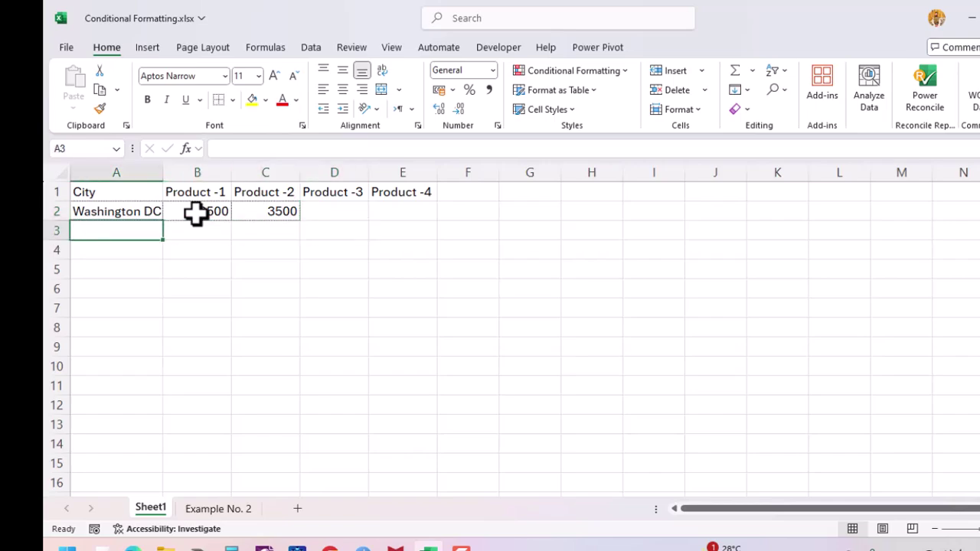
pyautogui.write('Ph')
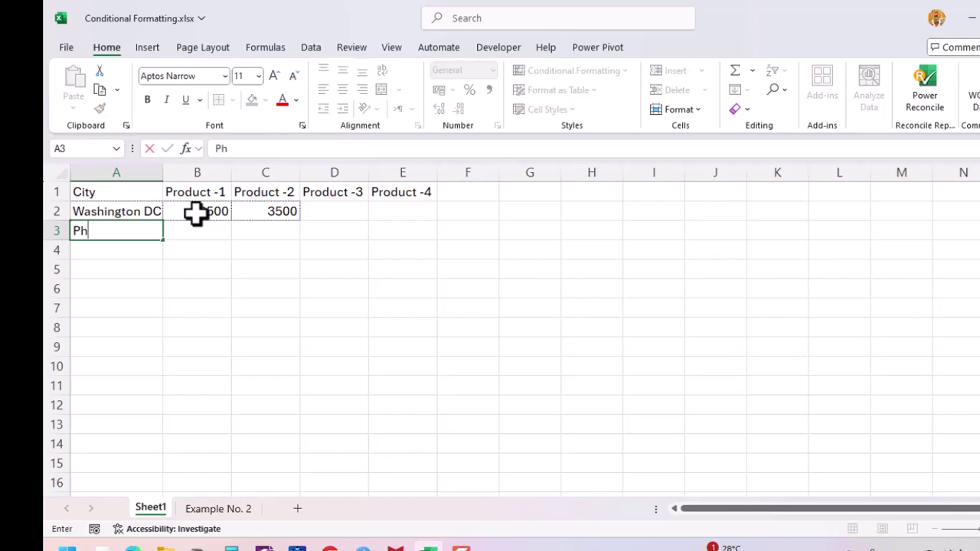
pyautogui.write('iladelphia')
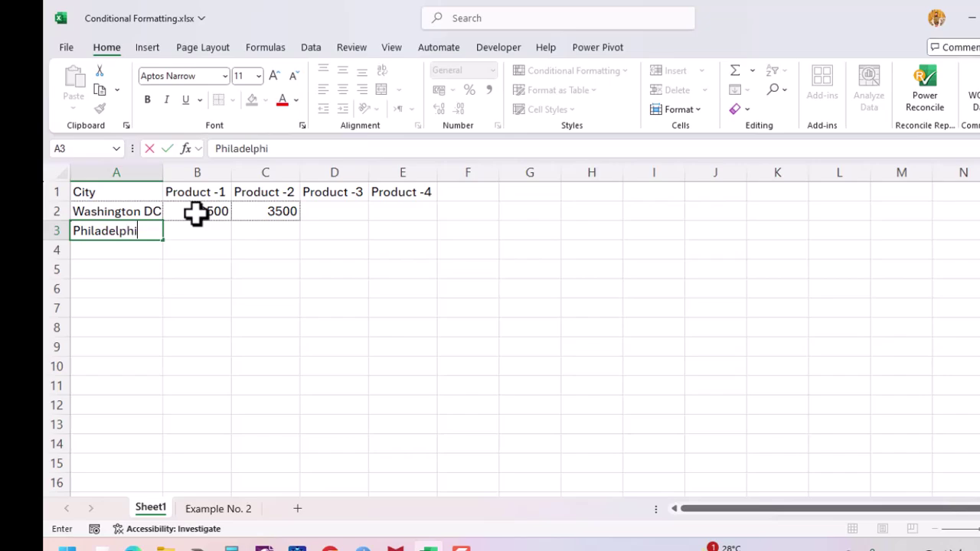
pyautogui.press('Return')
pyautogui.press('Up')
pyautogui.press('Right')
pyautogui.press('Down')
pyautogui.press('Down')
pyautogui.press('Down')
pyautogui.press('Down')
pyautogui.press('Up')
pyautogui.press('Up')
pyautogui.press('Up')
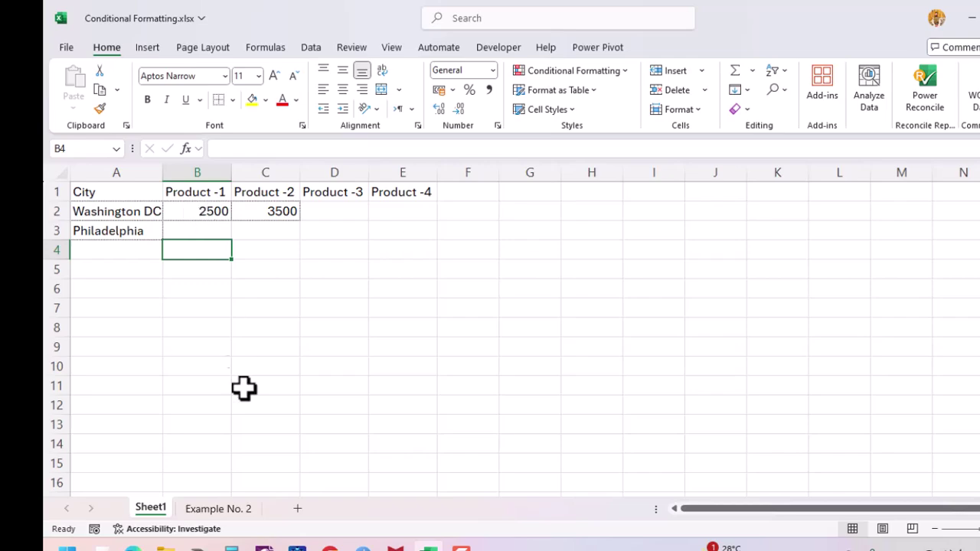
pyautogui.click(459, 548)
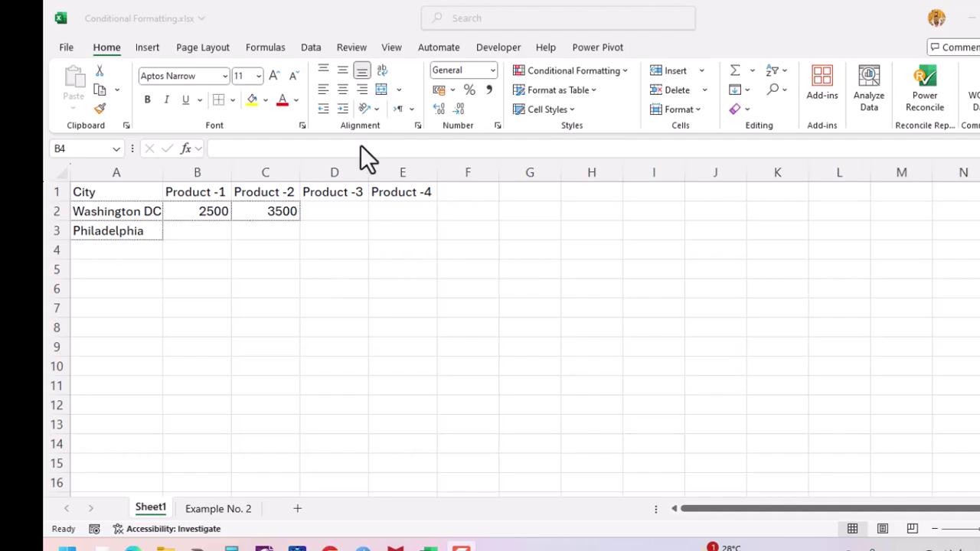
# Switch to the Example No. 2 sheet and confirm the emptied conditional formatting rule list for the data
pyautogui.click(220, 514)
pyautogui.click(216, 511)
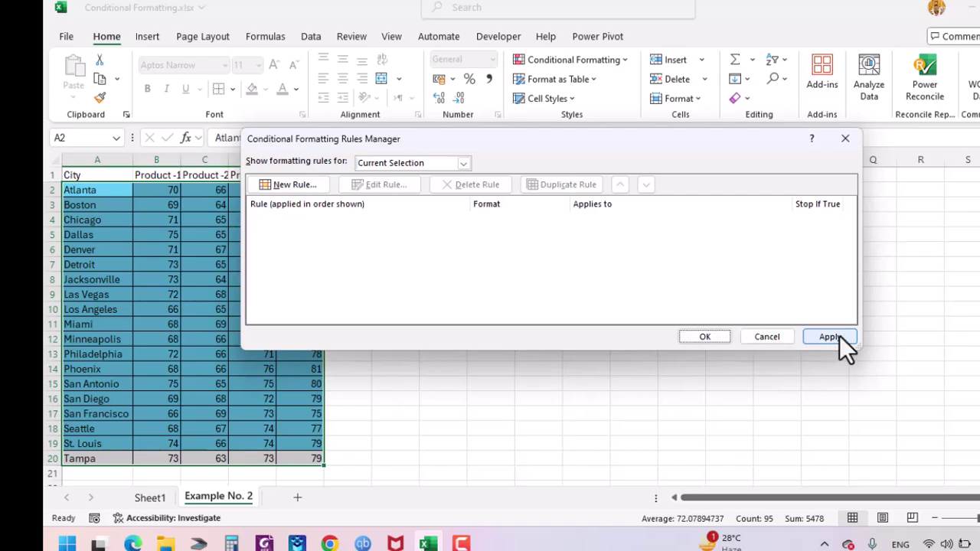
pyautogui.click(700, 339)
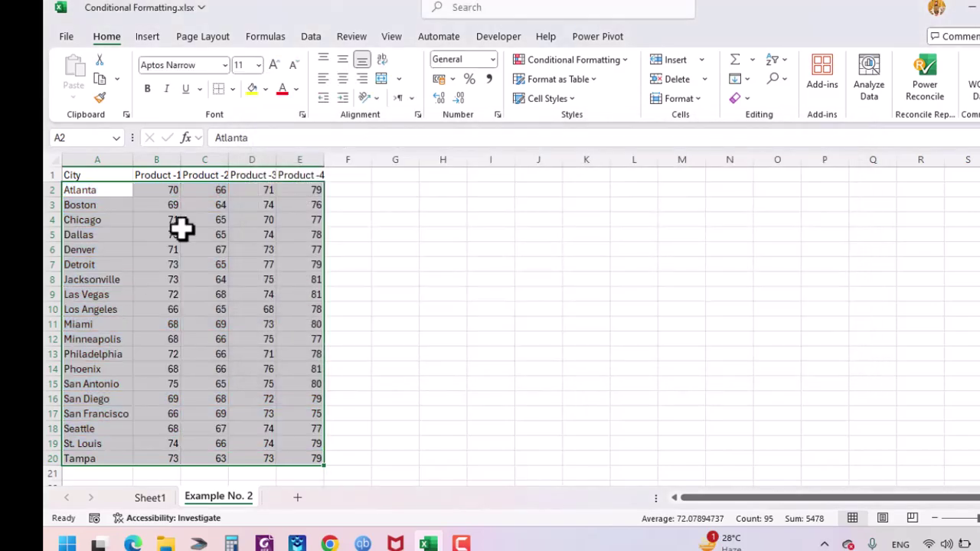
# Try converting the data in A1:E20 into a table with headers, and undo the conversion
pyautogui.click(182, 228)
pyautogui.hotkey('ctrl', 'Home')
pyautogui.press('Down')
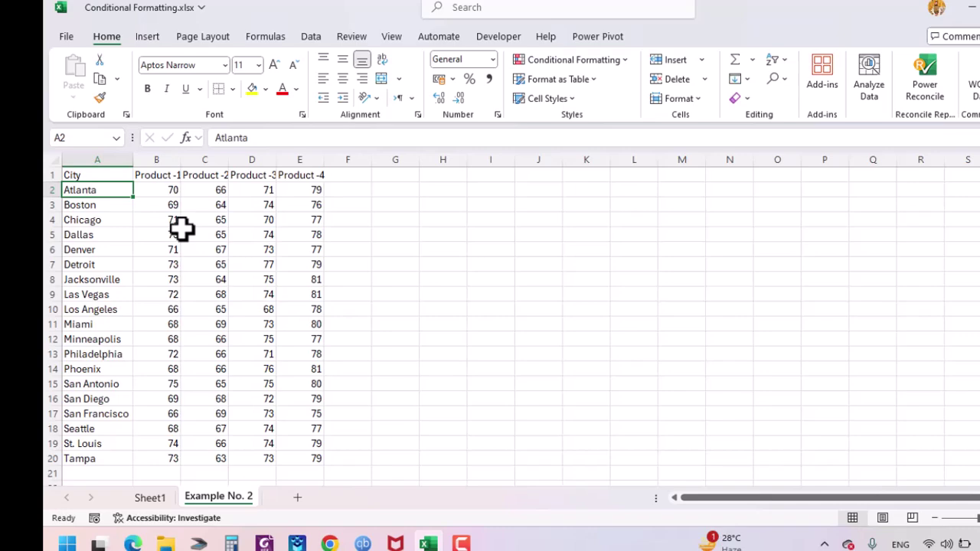
pyautogui.hotkey('ctrl', 't')
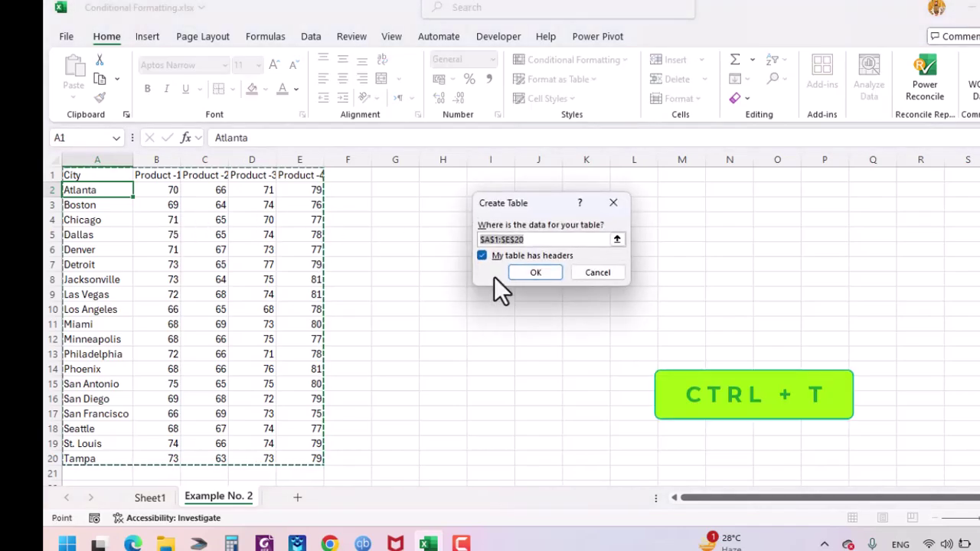
pyautogui.click(543, 273)
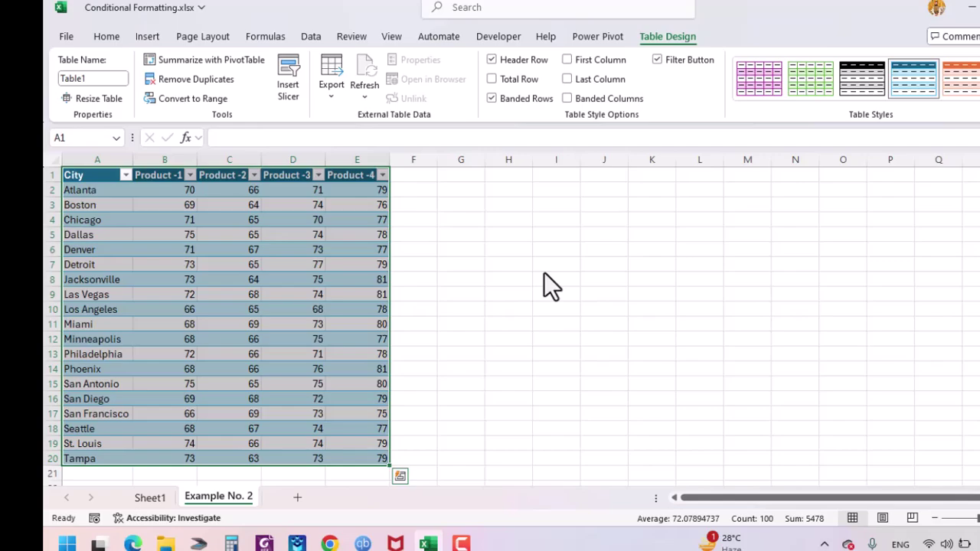
pyautogui.hotkey('ctrl', 'z')
# Fill the header cells A1:E1 with the standard dark blue color
pyautogui.press('Up')
pyautogui.hotkey('shift', 'Right')
pyautogui.hotkey('shift', 'Right')
pyautogui.hotkey('shift', 'Right')
pyautogui.hotkey('shift', 'Right')
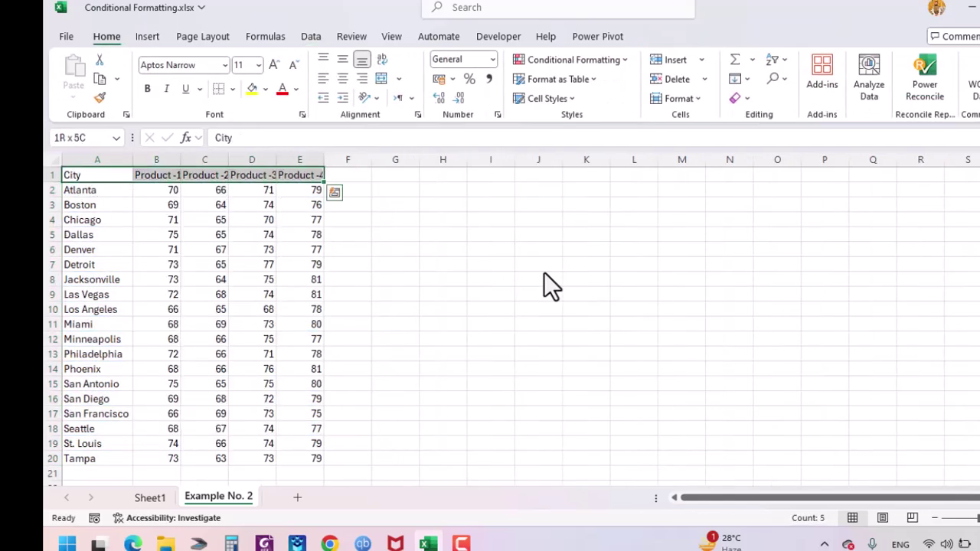
pyautogui.click(265, 89)
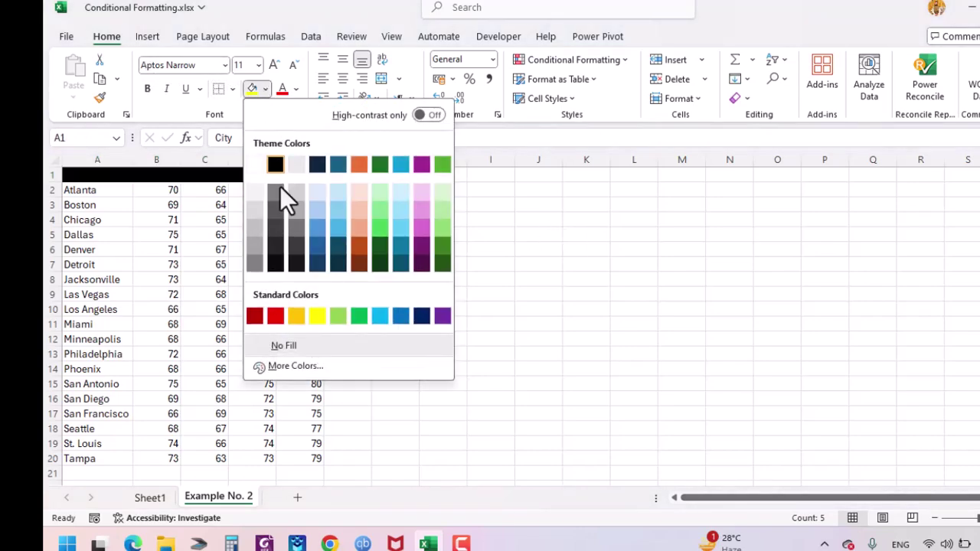
pyautogui.click(420, 317)
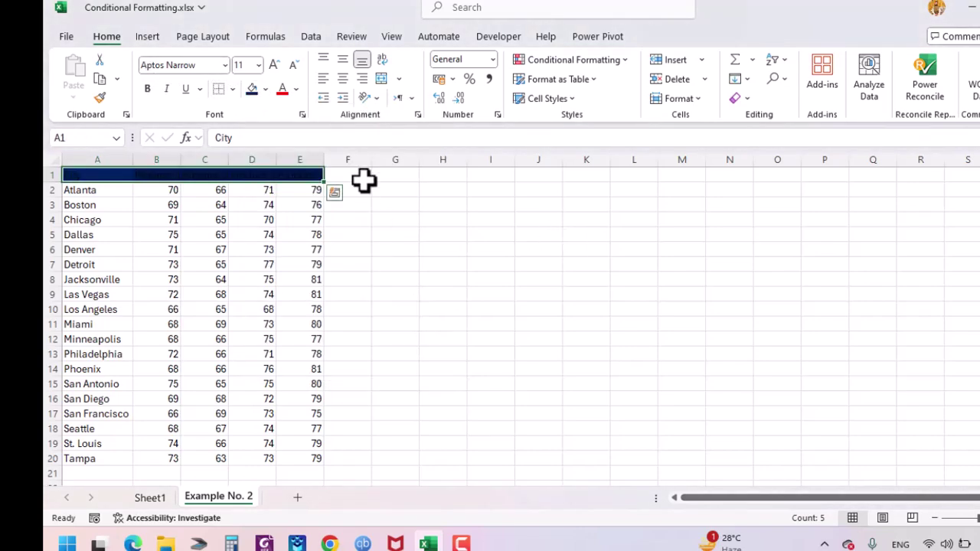
# Make the text of the header cells A1:E1 white and bold
pyautogui.click(297, 87)
pyautogui.click(284, 188)
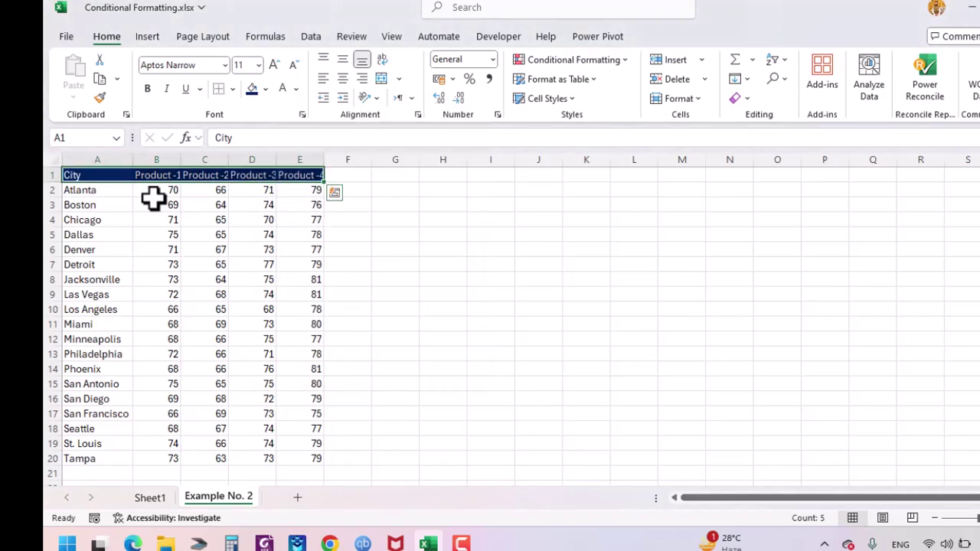
pyautogui.hotkey('ctrl', 'b')
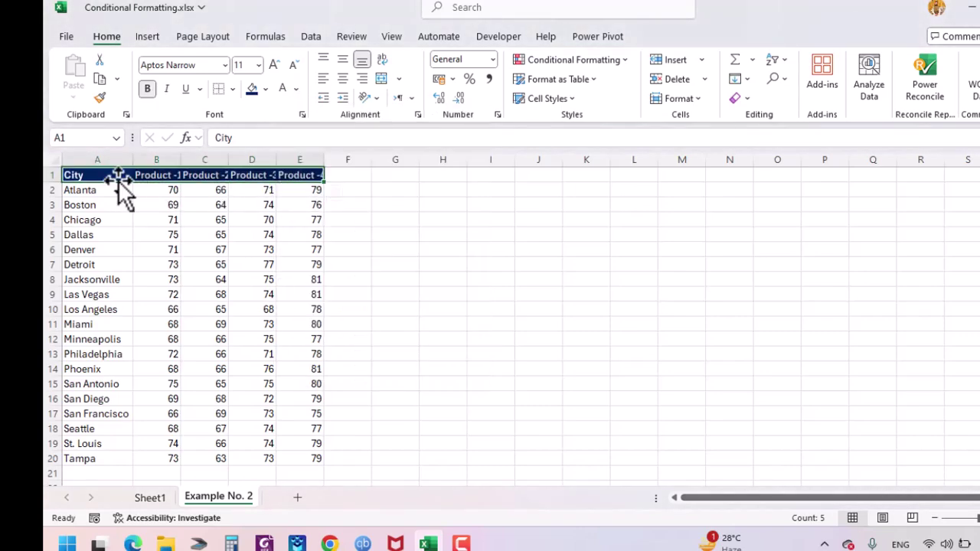
# Autofit the widths of columns A to E to their contents
pyautogui.click(111, 158)
pyautogui.hotkey('shift', 'Right')
pyautogui.hotkey('shift', 'Right')
pyautogui.hotkey('shift', 'Right')
pyautogui.hotkey('shift', 'Right')
pyautogui.hotkey('shift', 'Right')
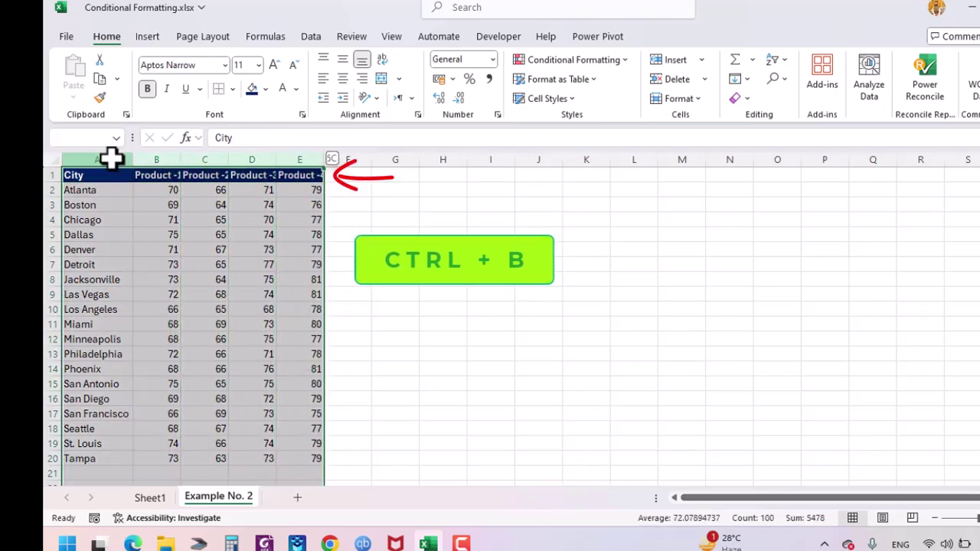
pyautogui.hotkey('shift', 'Left')
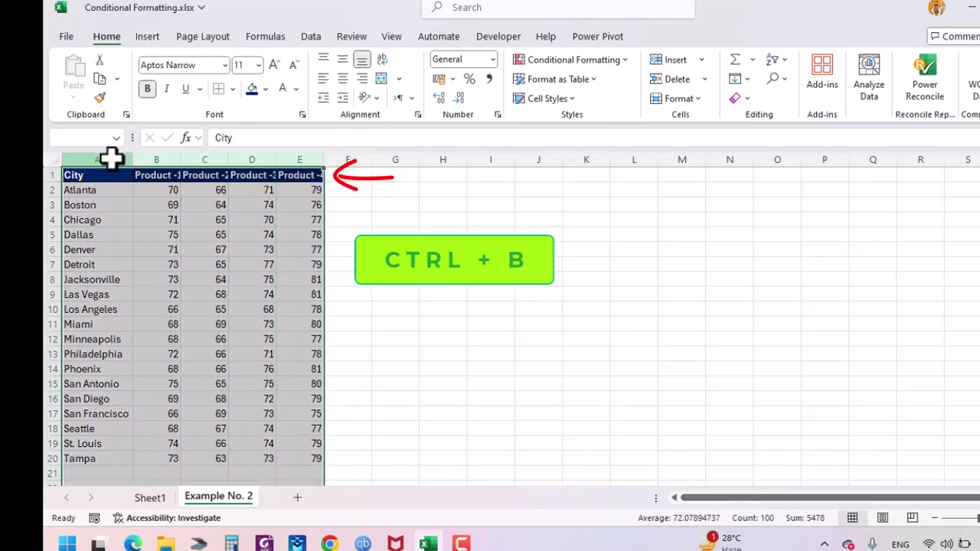
pyautogui.doubleClick(324, 159)
# Select A2:E20 and start a new conditional formatting rule that uses a formula to determine which cells to format
pyautogui.click(189, 261)
pyautogui.hotkey('ctrl', 'Up')
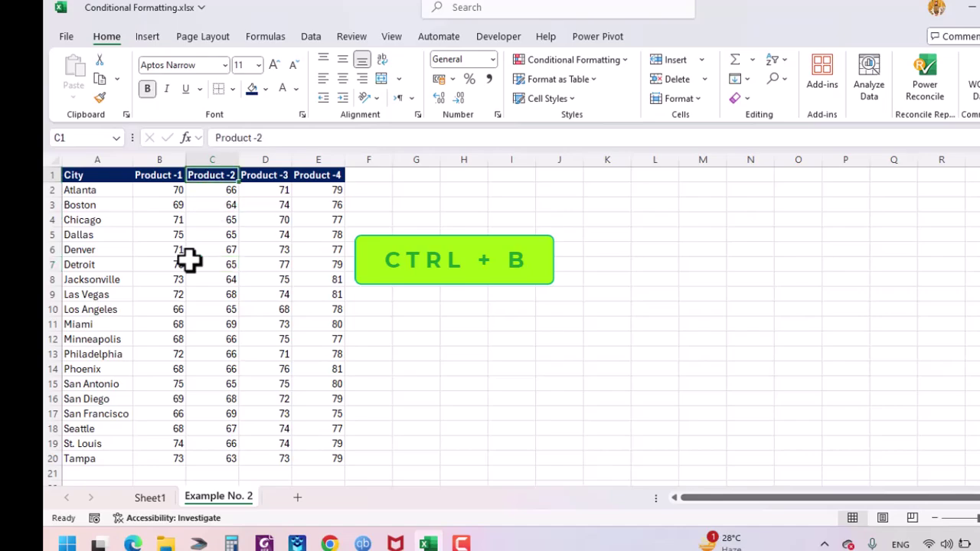
pyautogui.press('Left')
pyautogui.press('Left')
pyautogui.press('Down')
pyautogui.hotkey('ctrl', 'shift', 'Down')
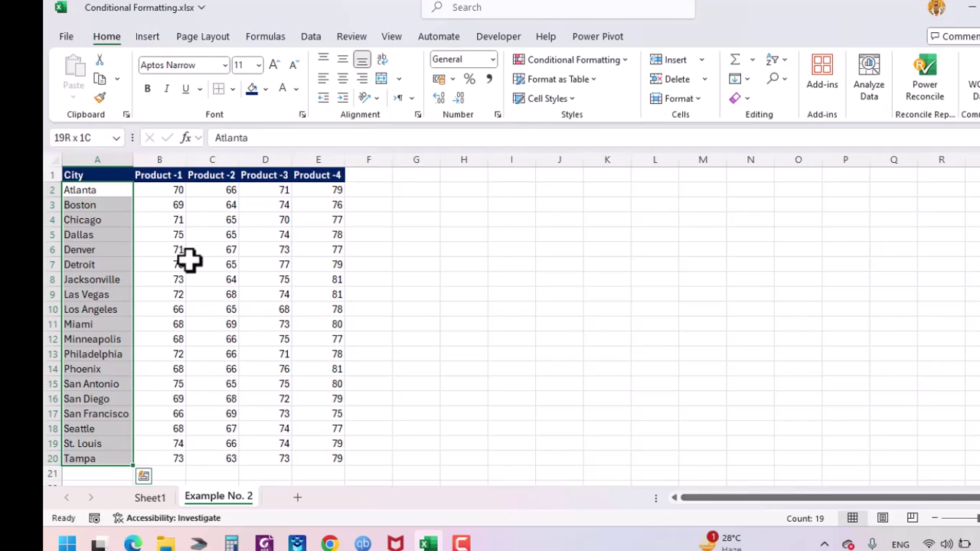
pyautogui.hotkey('ctrl', 'shift', 'Right')
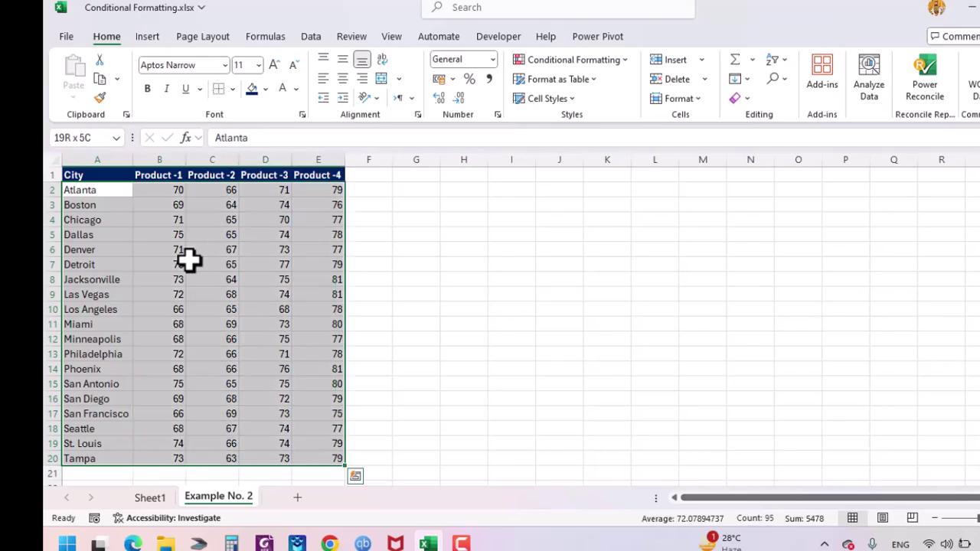
pyautogui.press('alt')
pyautogui.press('o')
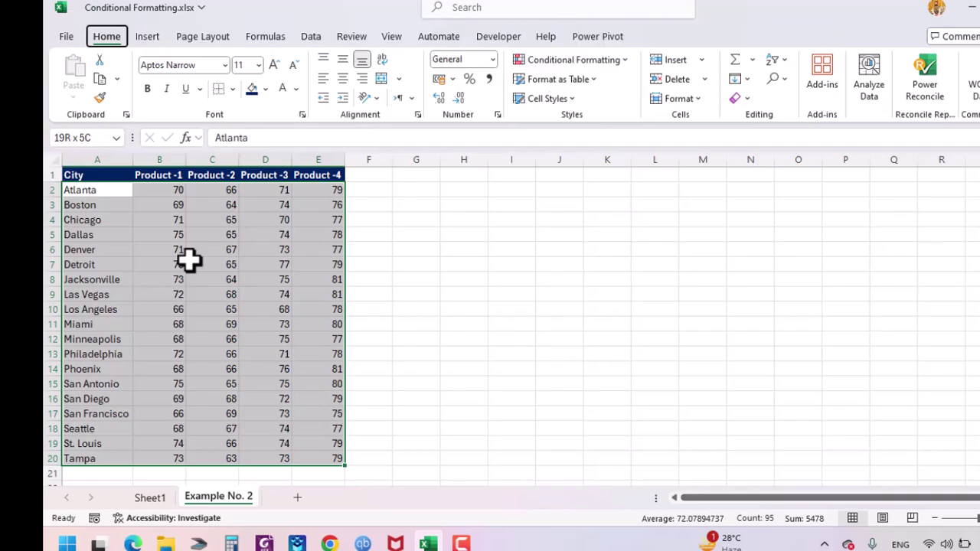
pyautogui.press('d')
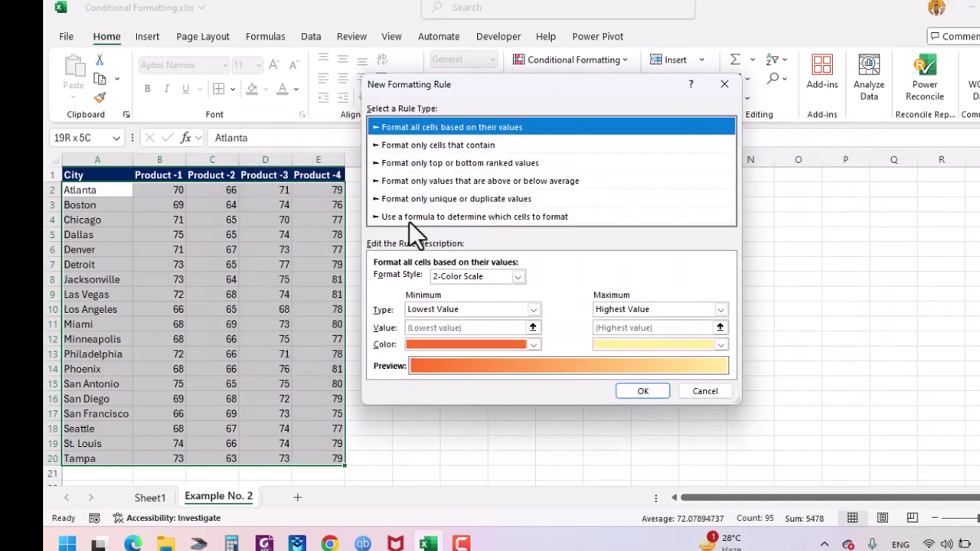
pyautogui.click(420, 217)
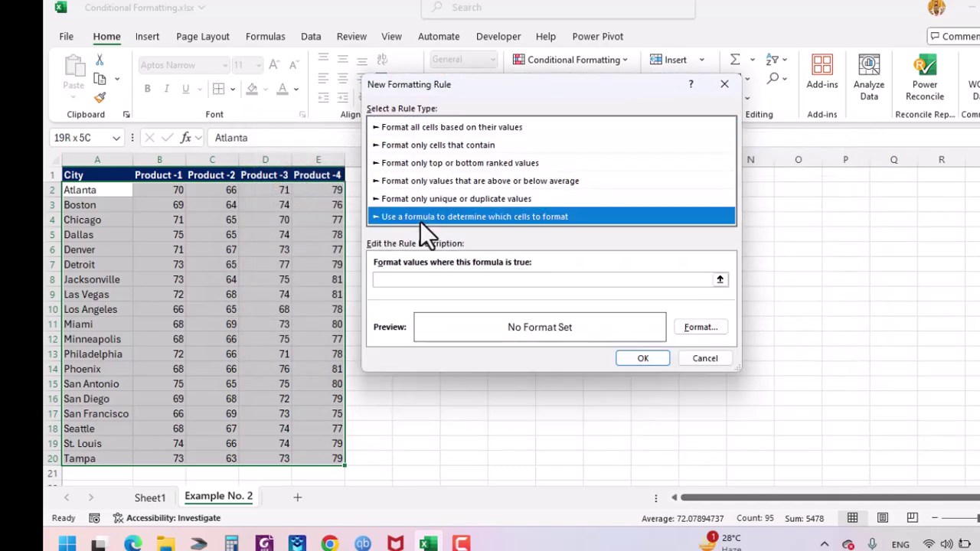
# Enter the rule formula =and($A2<>"" with the column of cell A2 locked
pyautogui.click(408, 280)
pyautogui.write('=a')
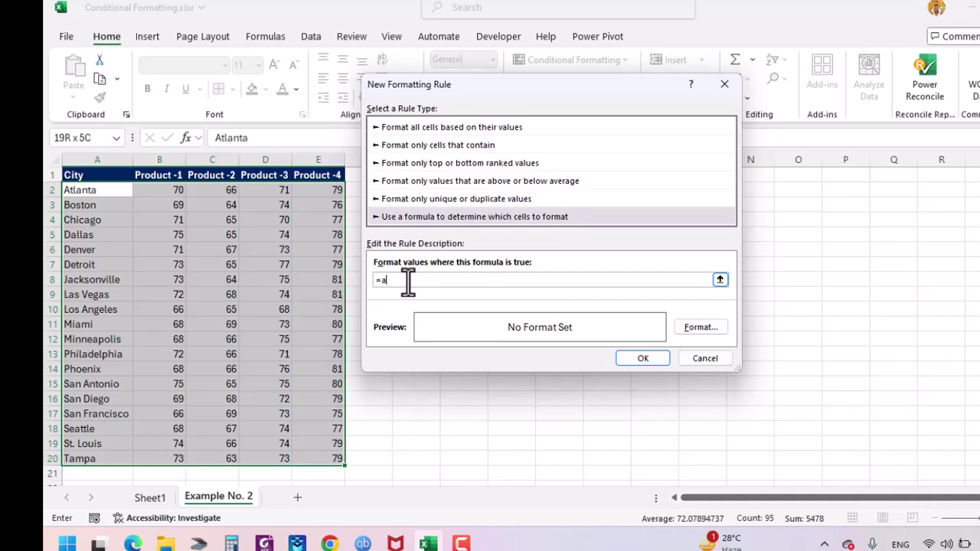
pyautogui.write('nd(')
pyautogui.click(84, 192)
pyautogui.press('F4')
pyautogui.press('F4')
pyautogui.write('<>')
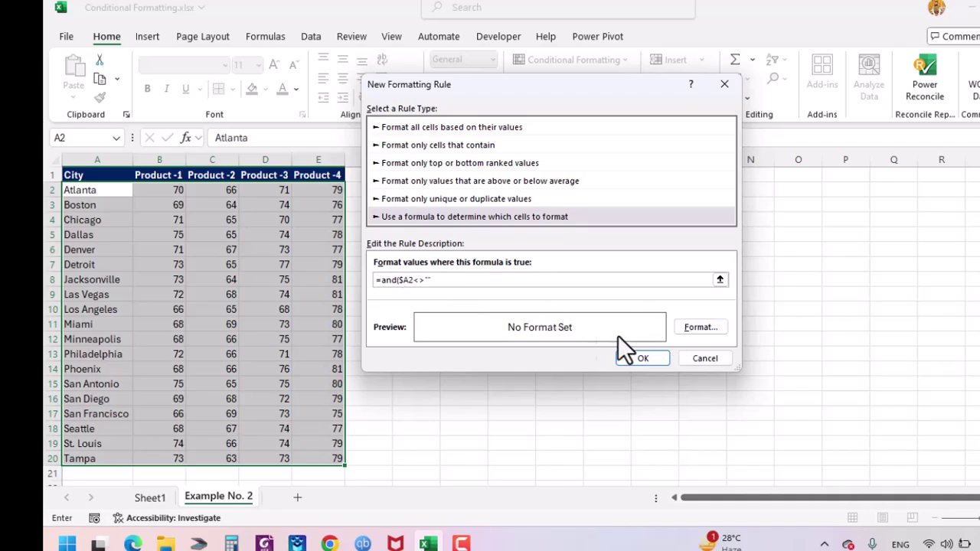
# Give the rule a light blue background fill and create the rule
pyautogui.click(688, 328)
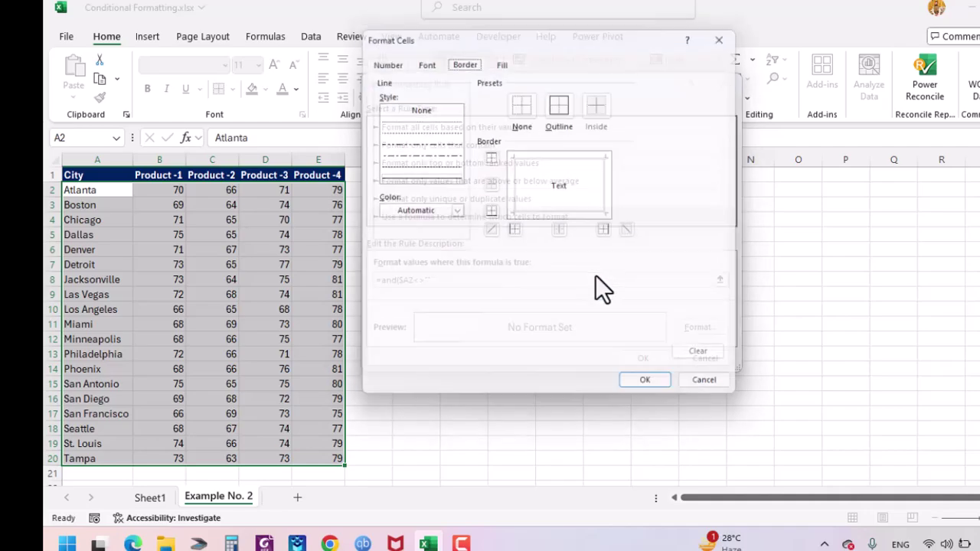
pyautogui.click(513, 61)
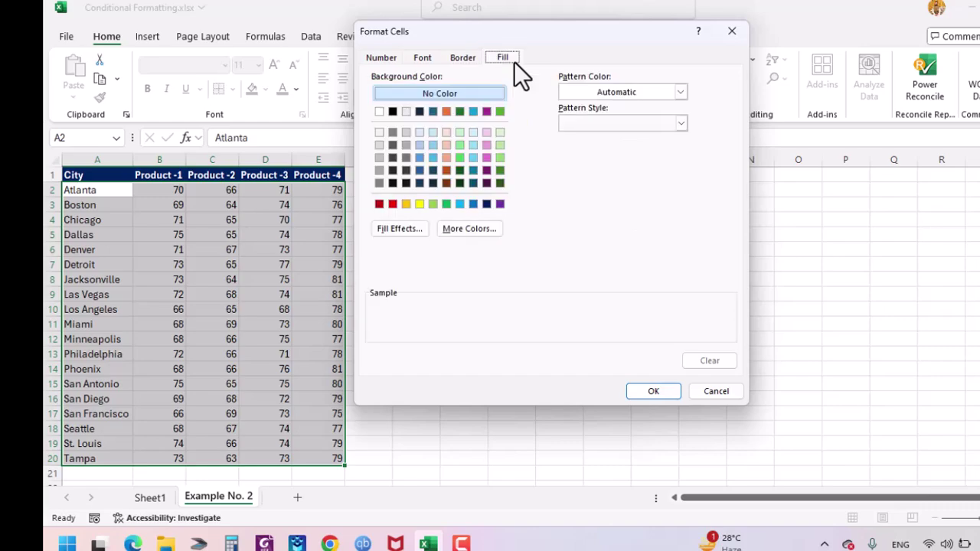
pyautogui.click(472, 157)
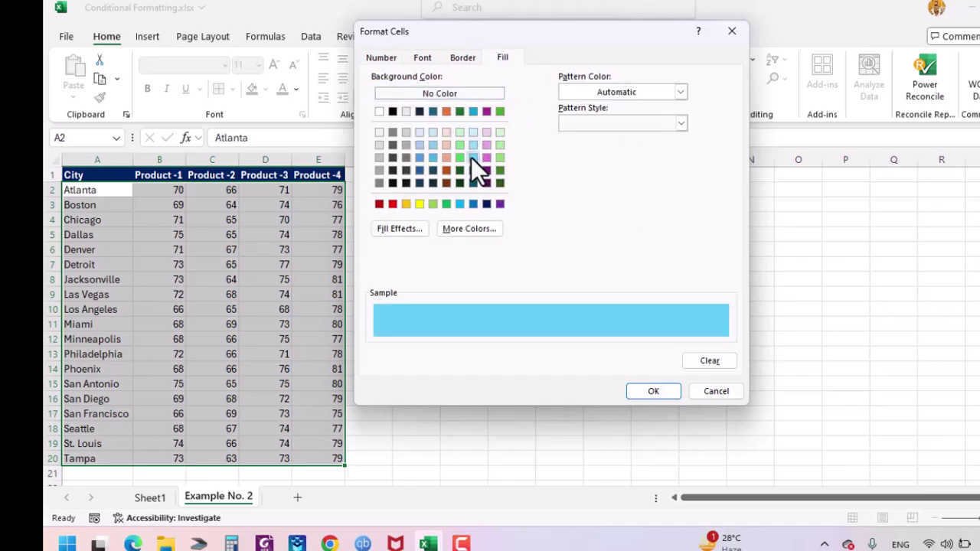
pyautogui.click(637, 386)
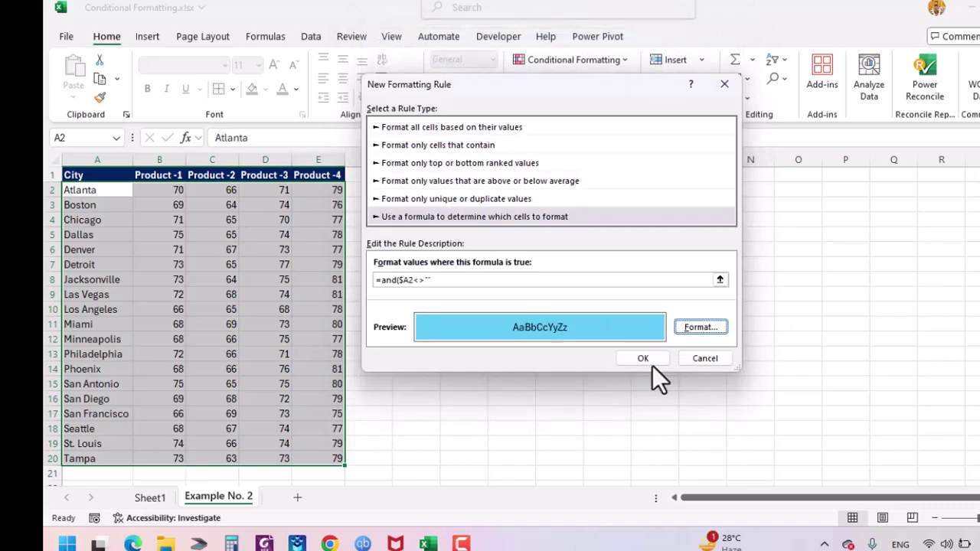
pyautogui.click(643, 358)
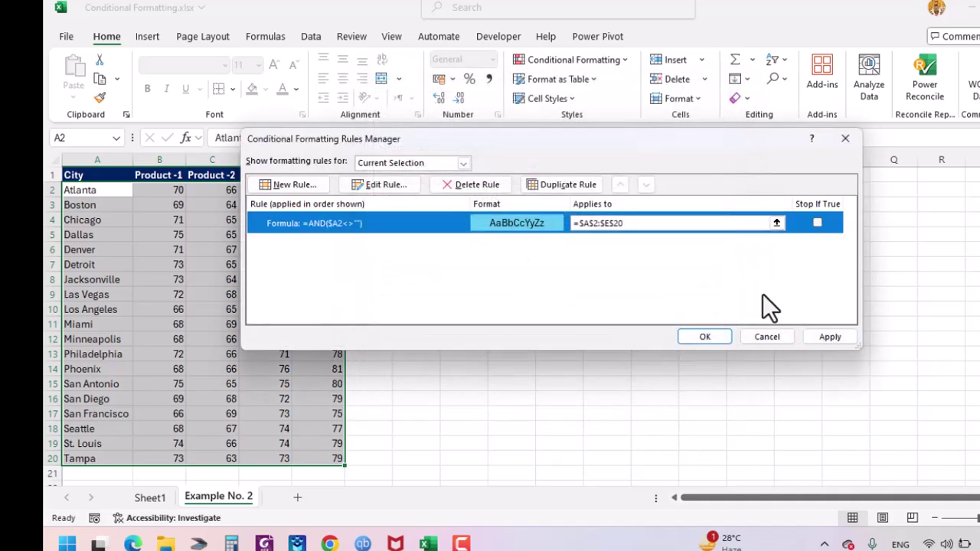
# Extend the rule's range to =$A$2:$E$30, apply it and close the rules manager
pyautogui.click(701, 222)
pyautogui.press('BackSpace')
pyautogui.press('BackSpace')
pyautogui.write('30')
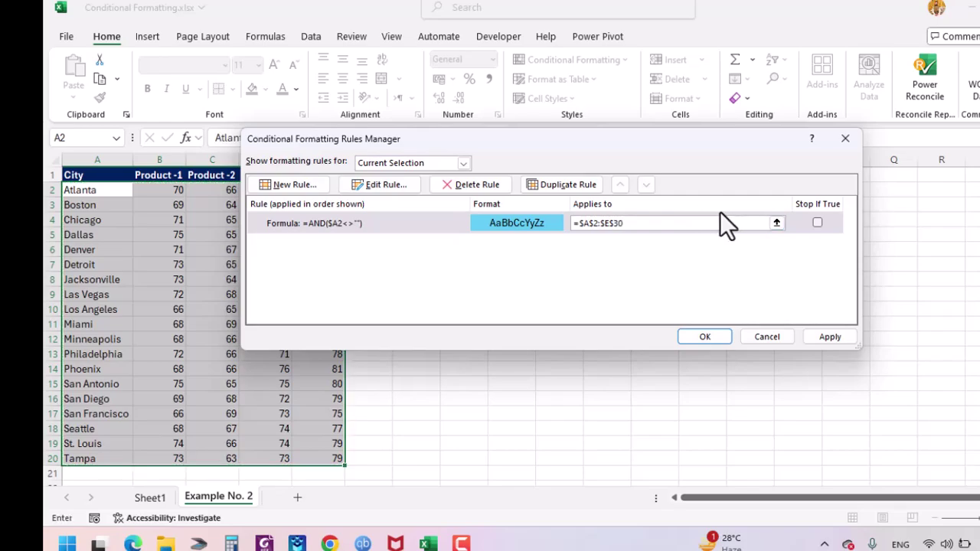
pyautogui.click(841, 342)
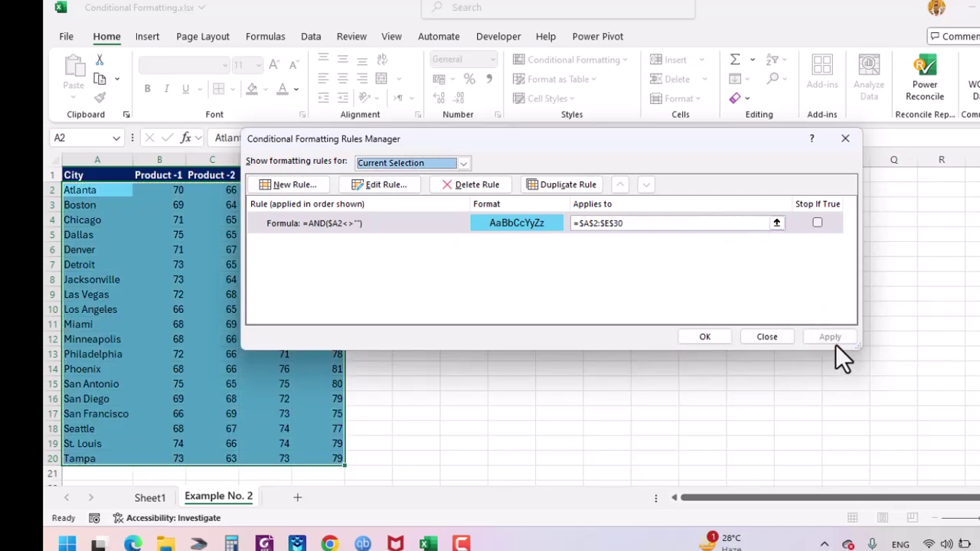
pyautogui.click(696, 337)
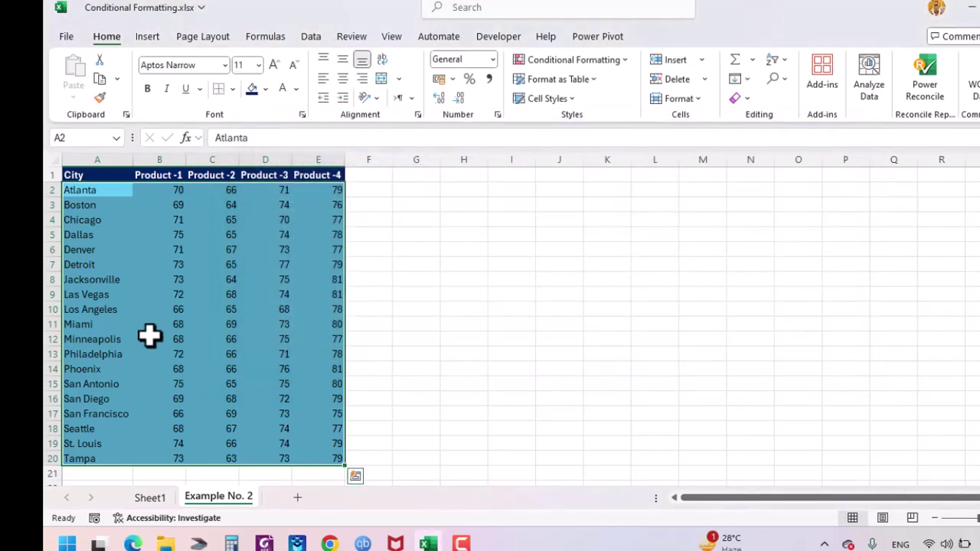
# Change the fill rule's formula to =AND($A2<>"",MOD(ROW(),2)=0), apply it and close the rules manager
pyautogui.press('alt')
pyautogui.press('o')
pyautogui.press('d')
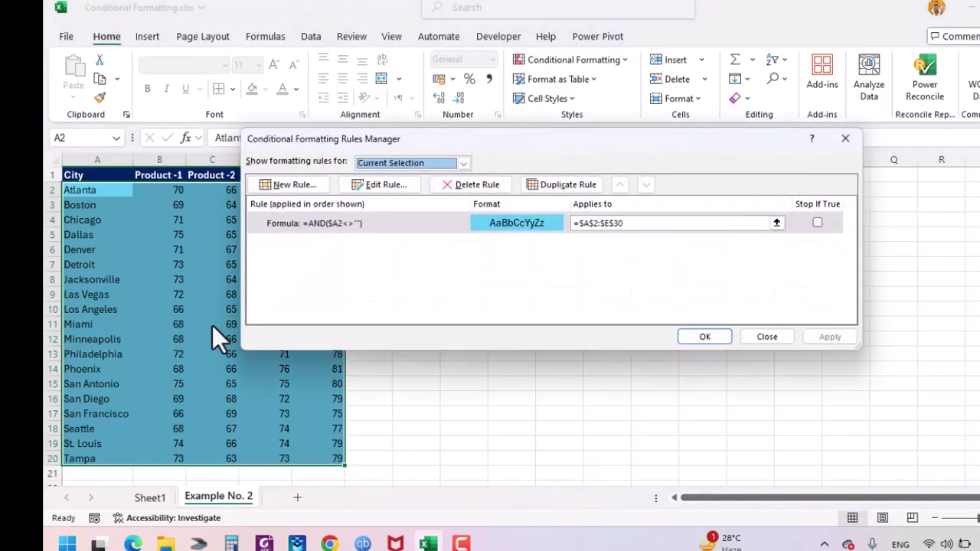
pyautogui.click(387, 224)
pyautogui.click(396, 190)
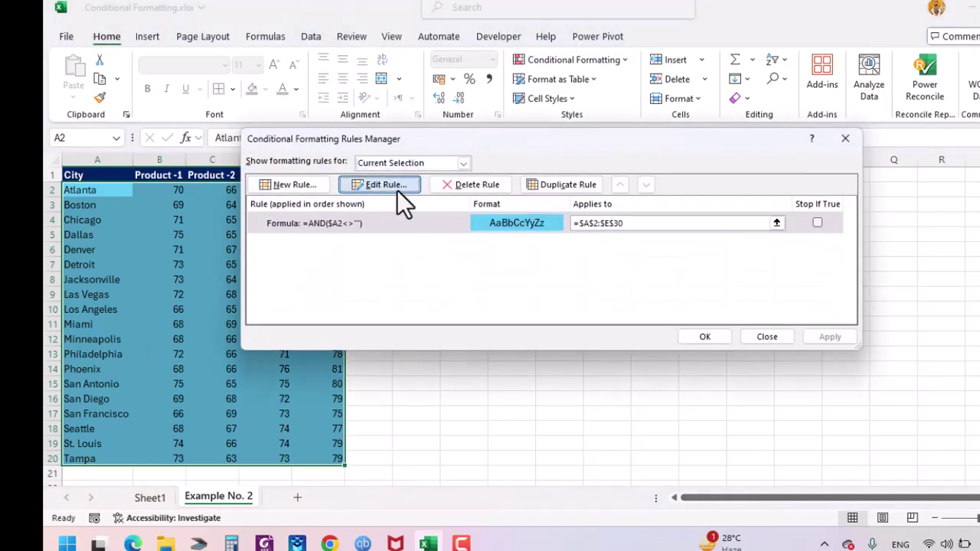
pyautogui.click(480, 297)
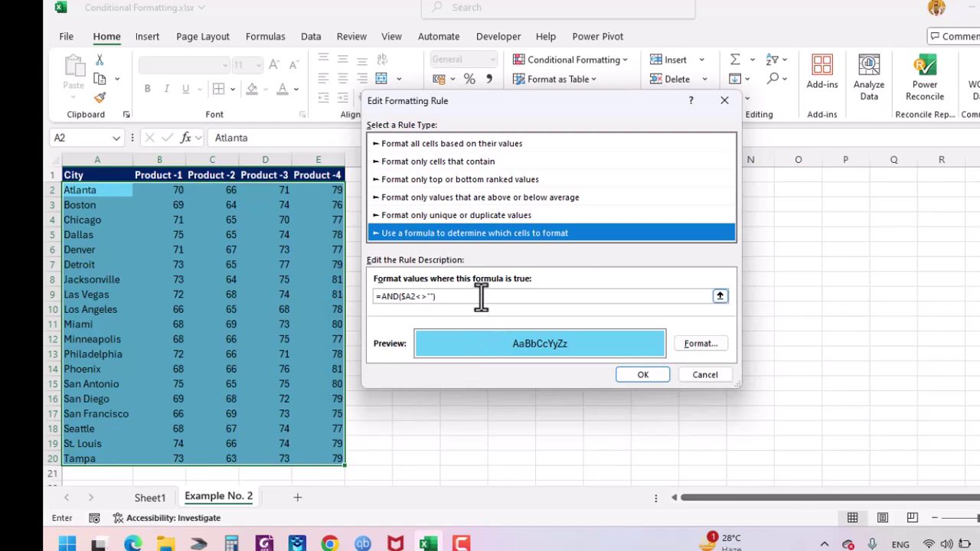
pyautogui.write(',Mod')
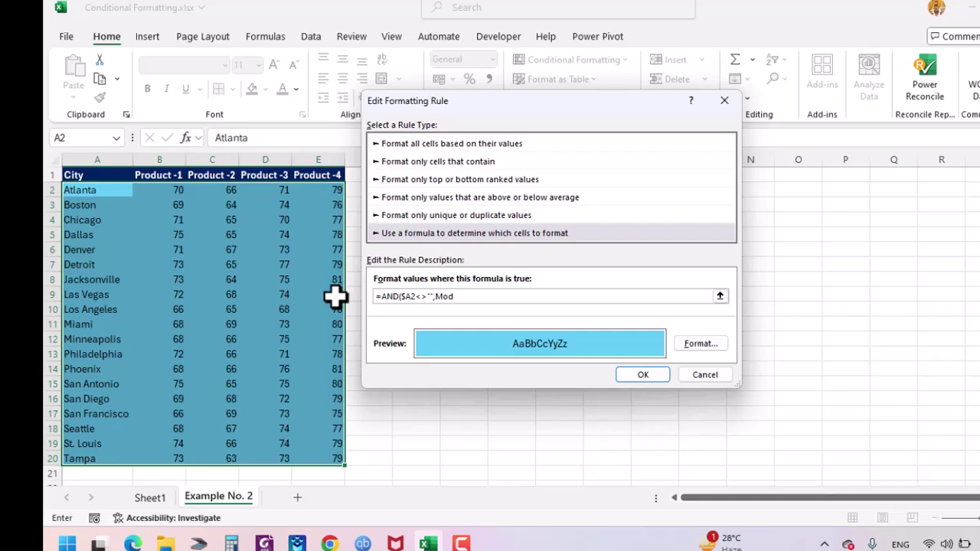
pyautogui.write('(Row(),2)=0)')
pyautogui.click(633, 379)
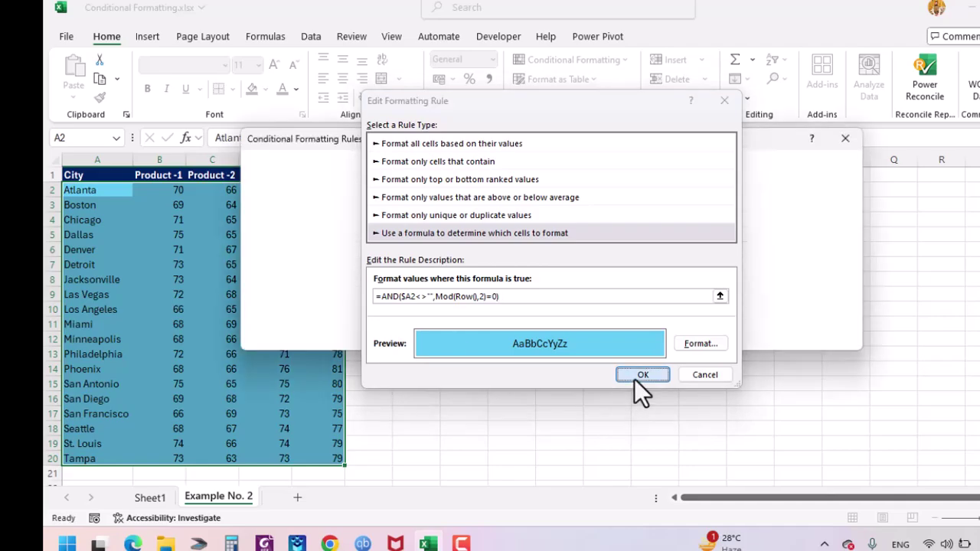
pyautogui.click(808, 336)
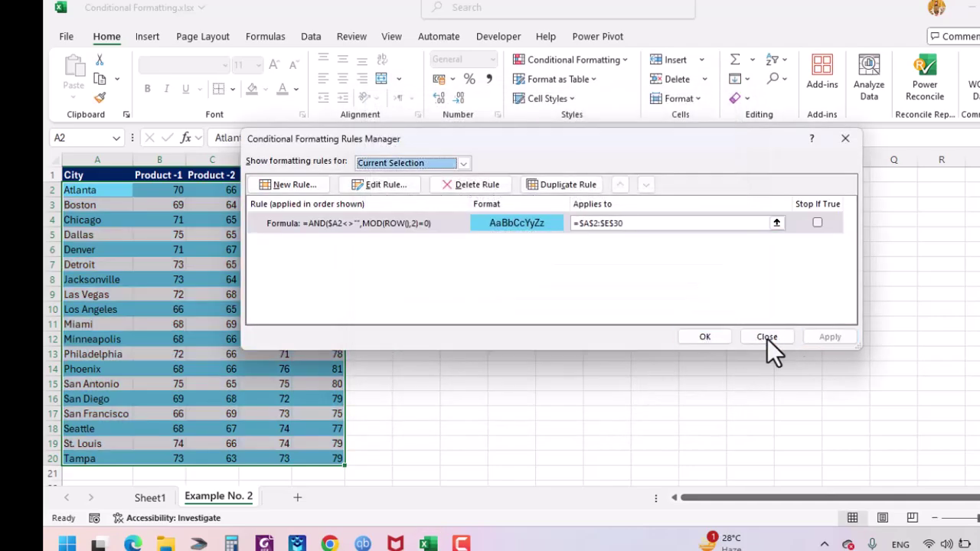
pyautogui.click(681, 335)
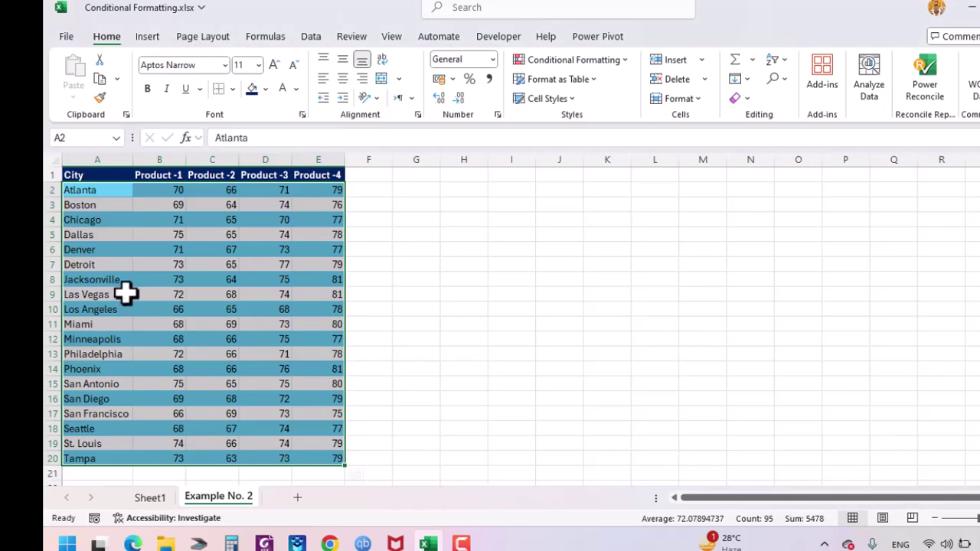
# Copy the formula text of the existing fill rule on cell A2 from its rule definition
pyautogui.click(112, 201)
pyautogui.press('Up')
pyautogui.press('Down')
pyautogui.press('Down')
pyautogui.press('Up')
pyautogui.press('Up')
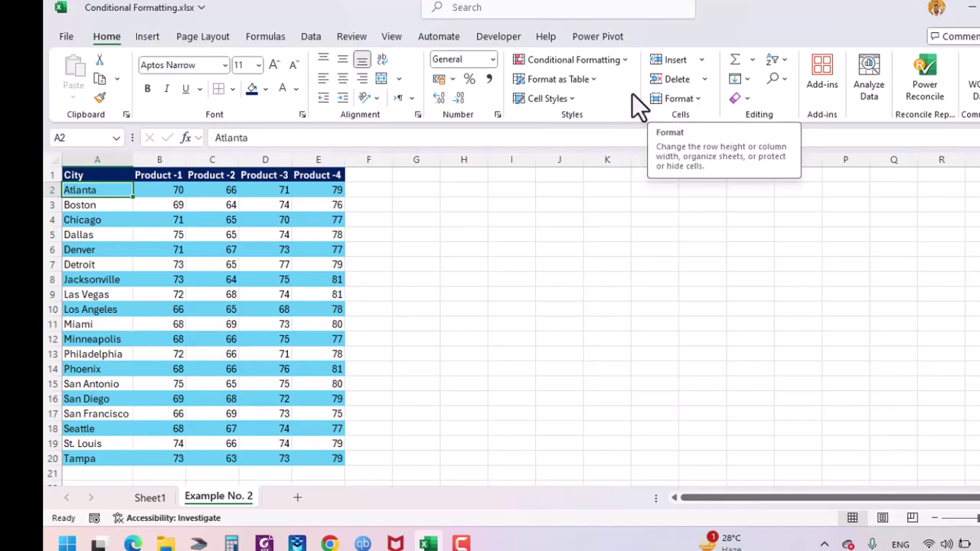
pyautogui.click(589, 61)
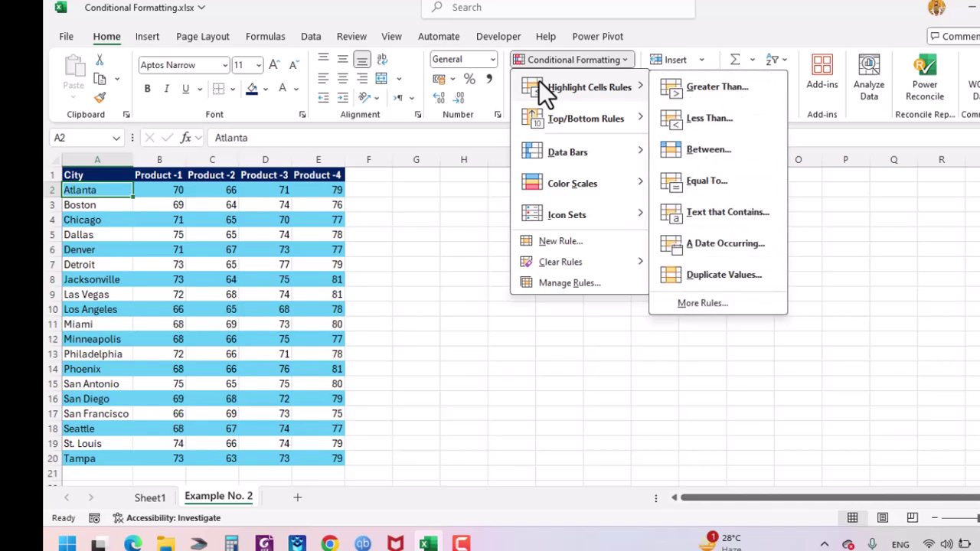
pyautogui.click(566, 282)
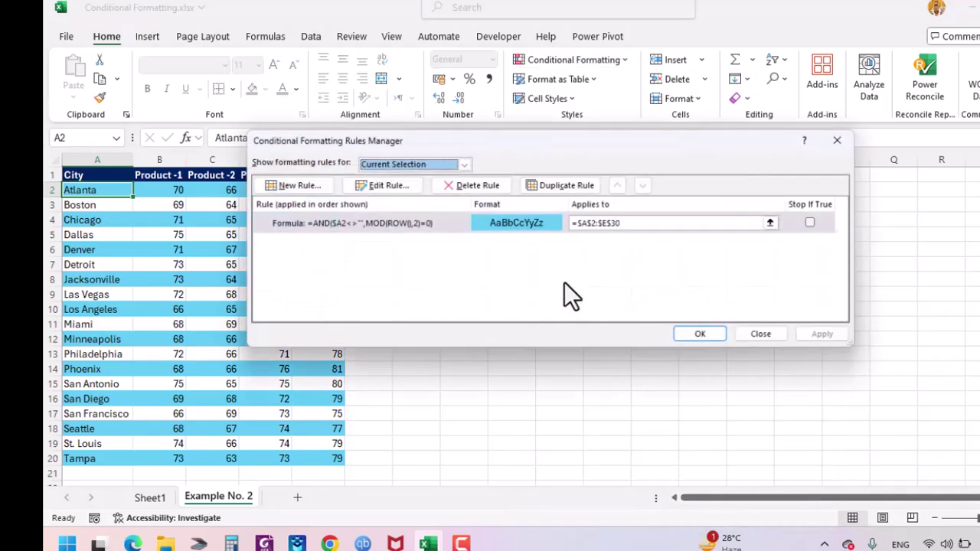
pyautogui.click(379, 221)
pyautogui.click(382, 188)
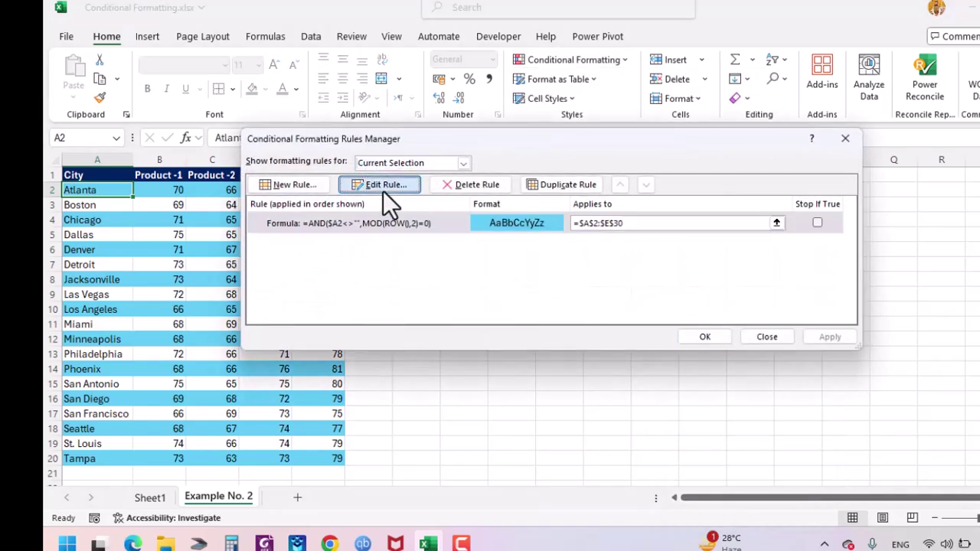
pyautogui.click(521, 297)
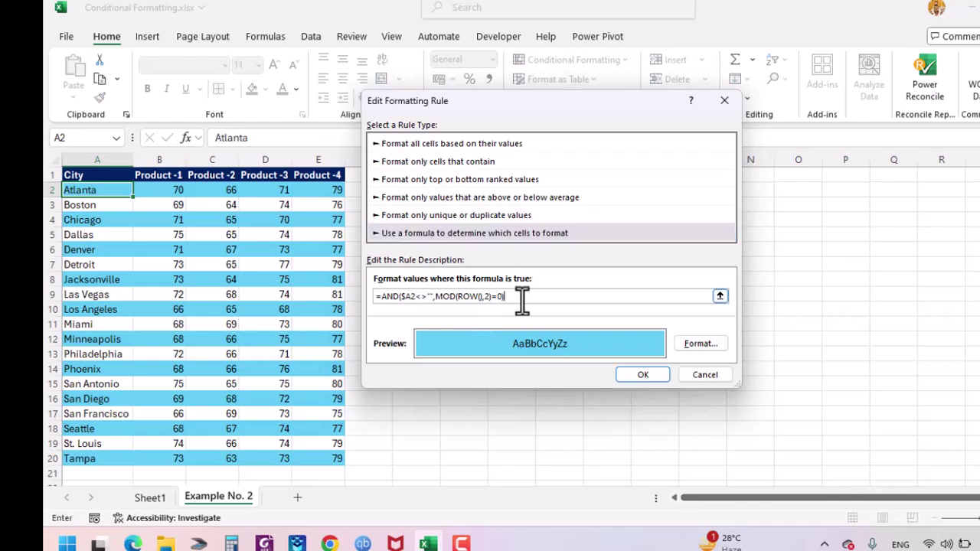
pyautogui.press('F2')
pyautogui.moveTo(521, 298); pyautogui.dragTo(370, 298)
pyautogui.hotkey('ctrl', 'c')
pyautogui.click(642, 375)
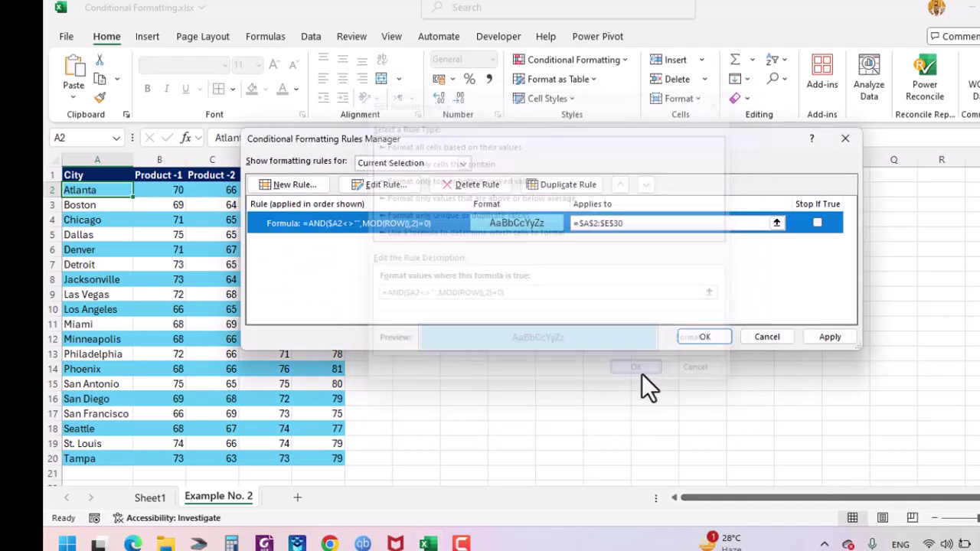
# Start a new formula-based rule from the copied formula and change it to =AND($A2<>"",MOD(ROW(),2)=1)
pyautogui.click(304, 189)
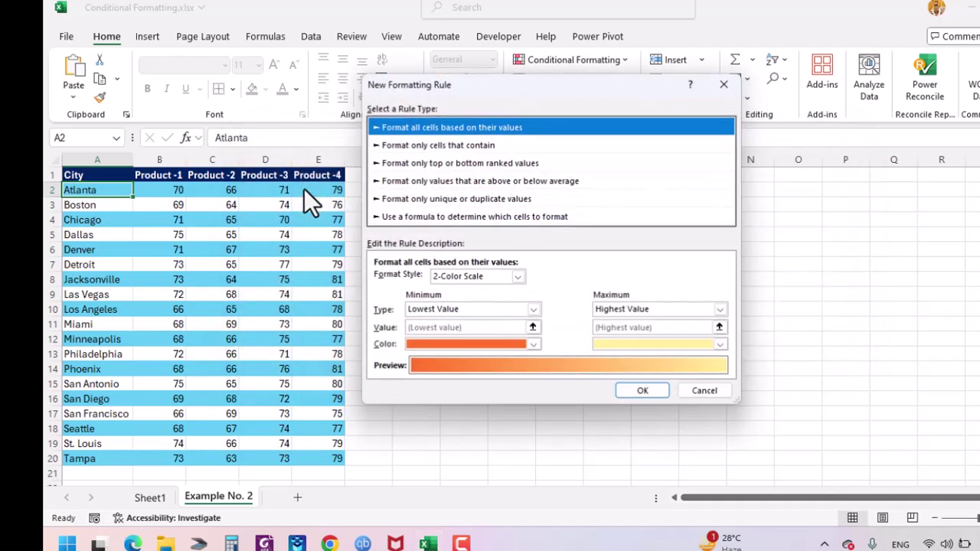
pyautogui.click(456, 216)
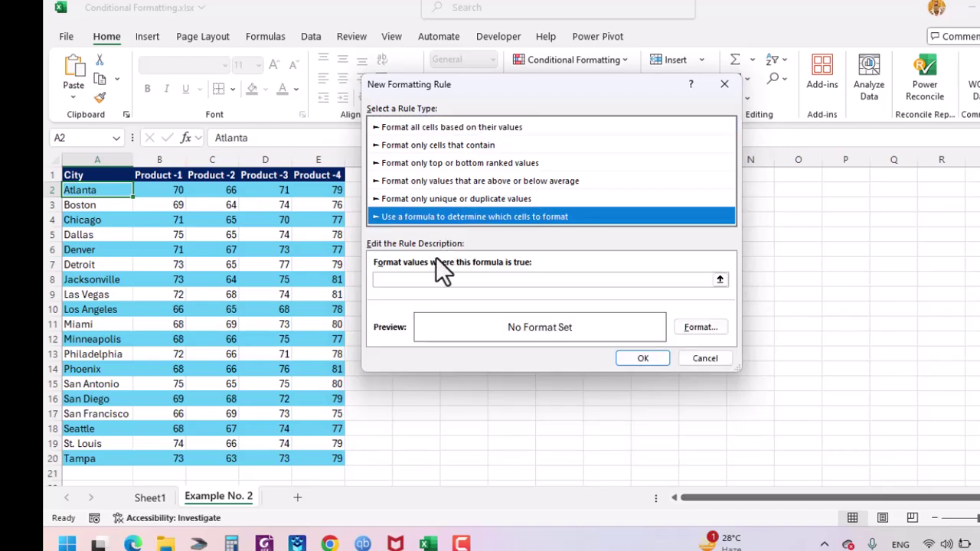
pyautogui.click(419, 282)
pyautogui.hotkey('ctrl', 'v')
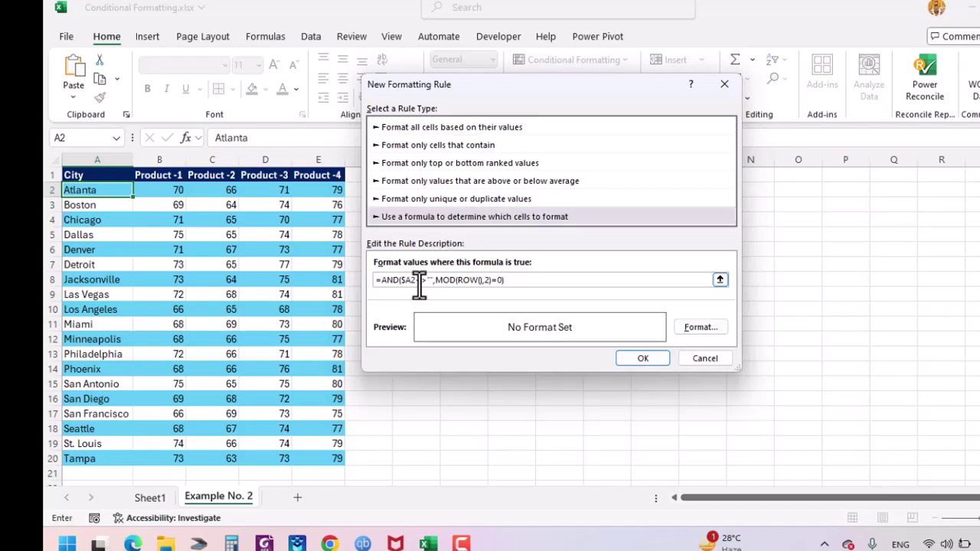
pyautogui.press('Left')
pyautogui.press('BackSpace')
pyautogui.press('BackSpace')
pyautogui.press('BackSpace')
pyautogui.press('BackSpace')
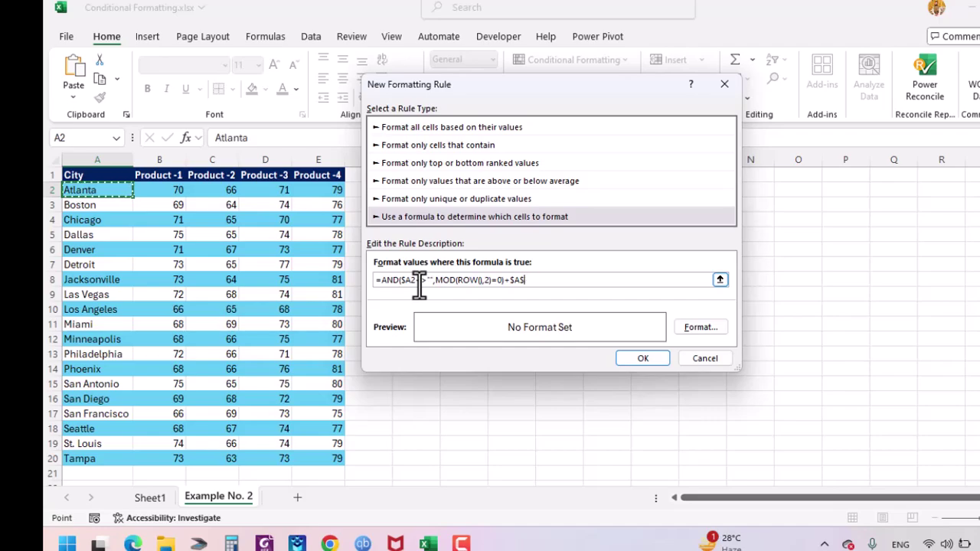
pyautogui.press('BackSpace')
pyautogui.press('BackSpace')
pyautogui.press('BackSpace')
pyautogui.write('1)')
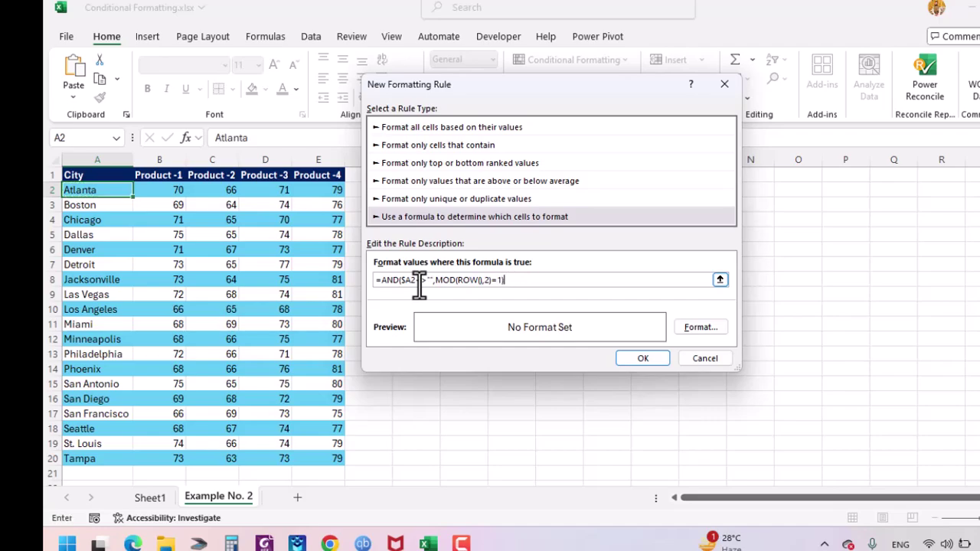
# Give the new rule the palest blue background fill, create the rule and apply it
pyautogui.click(690, 326)
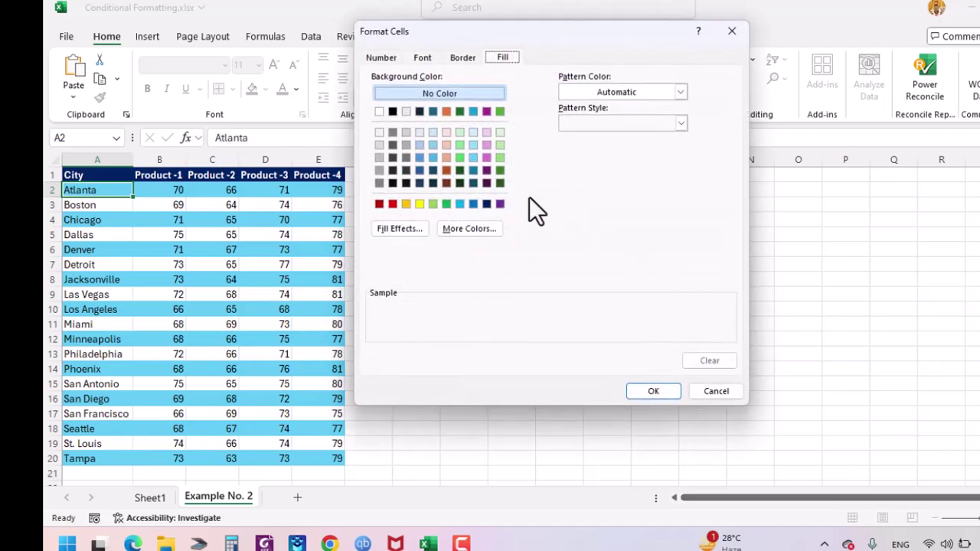
pyautogui.click(475, 146)
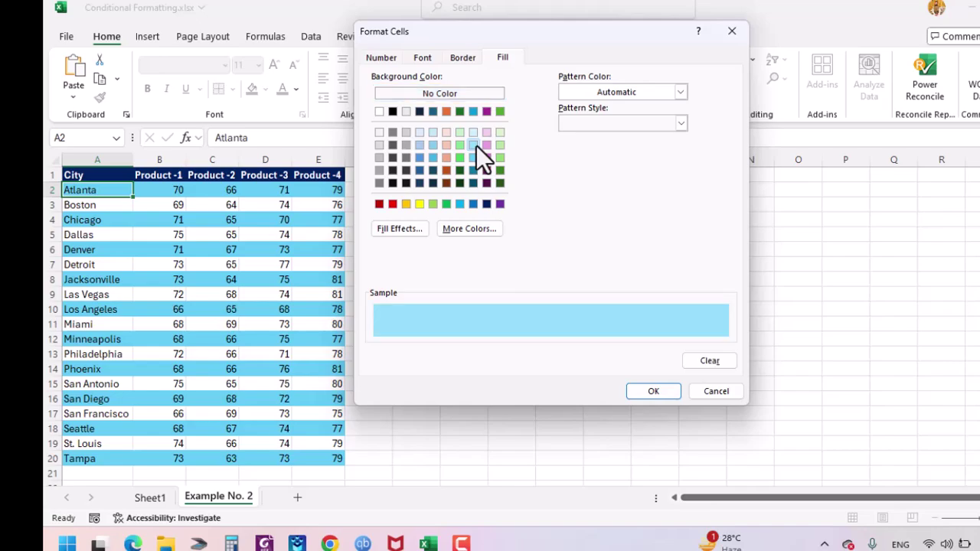
pyautogui.click(635, 392)
pyautogui.click(699, 327)
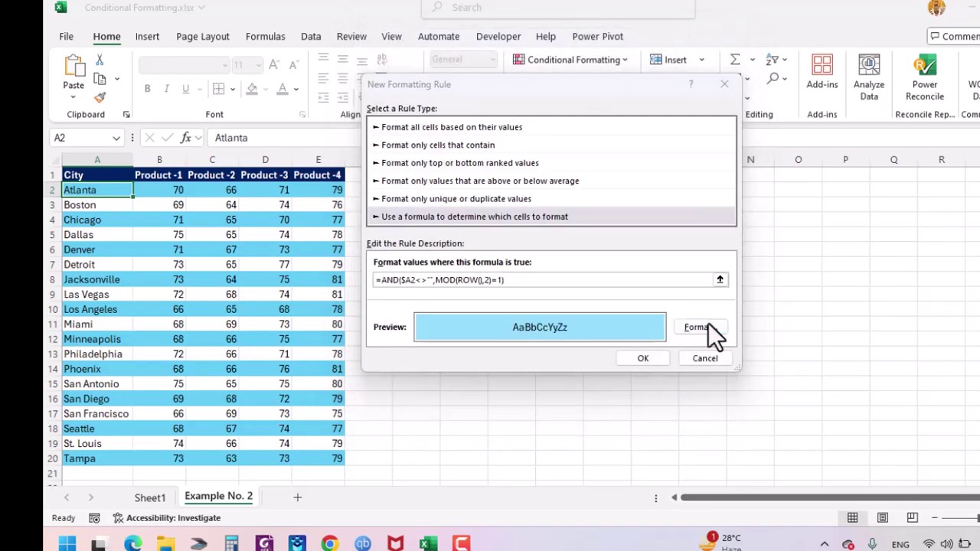
pyautogui.click(475, 133)
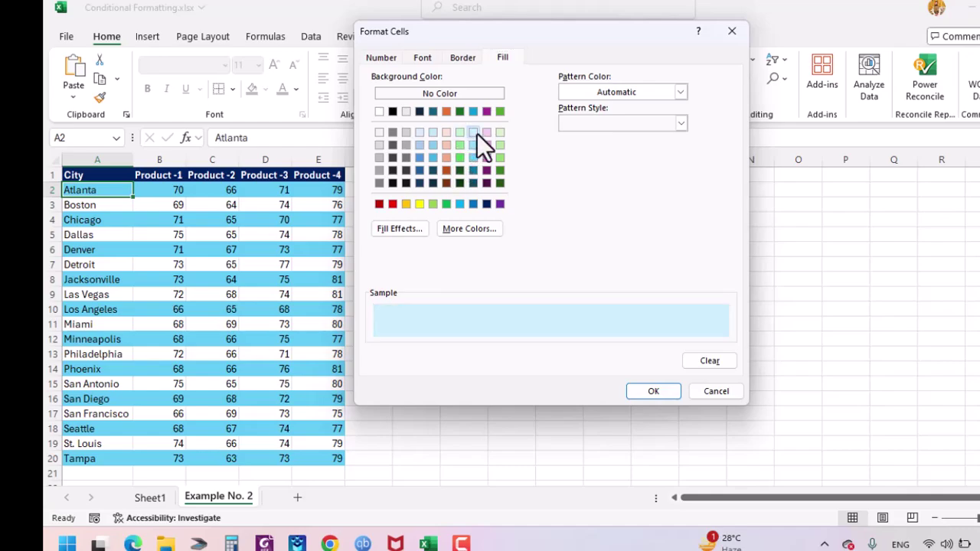
pyautogui.click(647, 391)
pyautogui.click(643, 358)
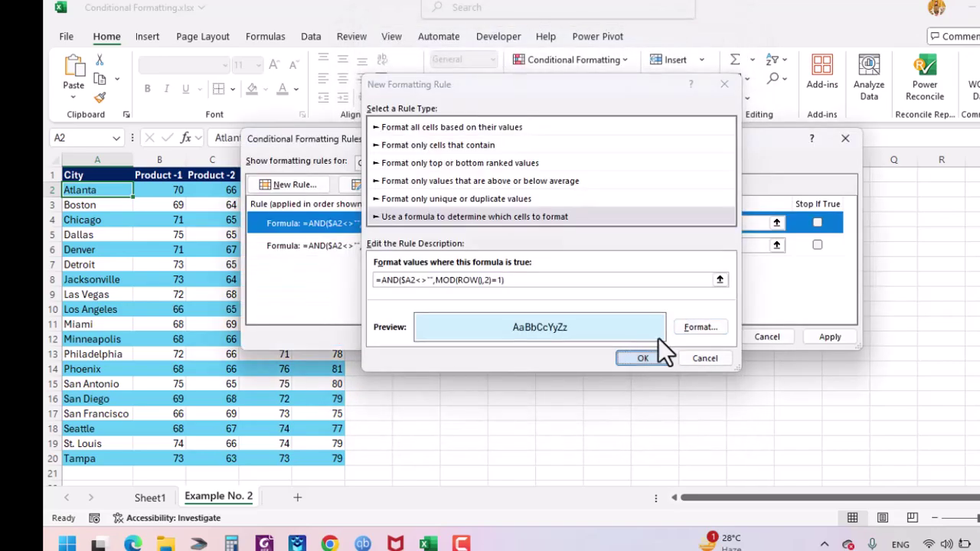
pyautogui.click(826, 337)
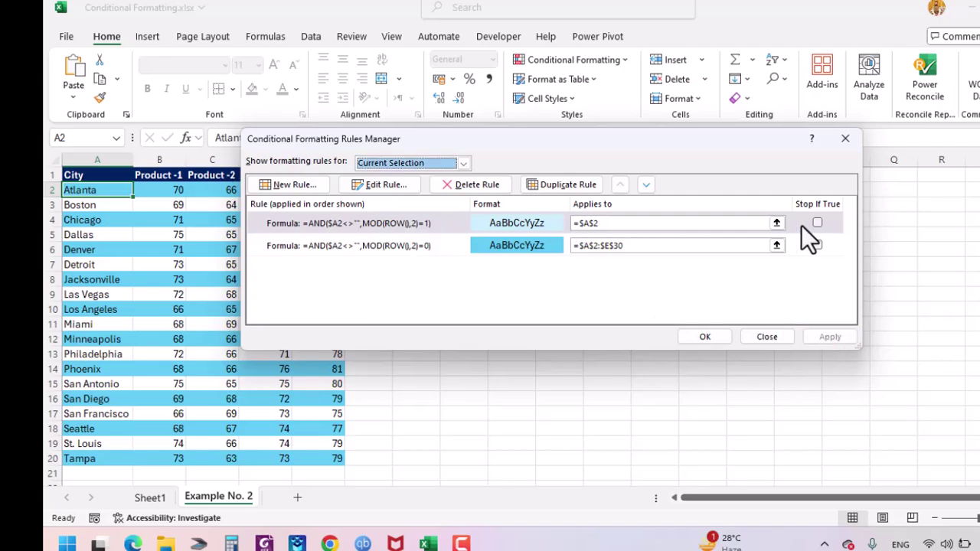
# Extend the new rule's range to =$A$2:$E$30, apply it and close the rules manager
pyautogui.click(776, 222)
pyautogui.click(82, 191)
pyautogui.hotkey('shift', 'Right')
pyautogui.hotkey('shift', 'Right')
pyautogui.hotkey('shift', 'Right')
pyautogui.hotkey('shift', 'Right')
pyautogui.hotkey('shift', 'Down')
pyautogui.hotkey('shift', 'Down')
pyautogui.hotkey('shift', 'Down')
pyautogui.hotkey('shift', 'Down')
pyautogui.hotkey('shift', 'Down')
pyautogui.hotkey('shift', 'Down')
pyautogui.hotkey('shift', 'Down')
pyautogui.hotkey('shift', 'Down')
pyautogui.hotkey('shift', 'Down')
pyautogui.hotkey('shift', 'Down')
pyautogui.hotkey('shift', 'Down')
pyautogui.hotkey('shift', 'Down')
pyautogui.hotkey('shift', 'Down')
pyautogui.hotkey('shift', 'Down')
pyautogui.hotkey('shift', 'Down')
pyautogui.hotkey('shift', 'Down')
pyautogui.hotkey('shift', 'Down')
pyautogui.hotkey('shift', 'Down')
pyautogui.hotkey('shift', 'Down')
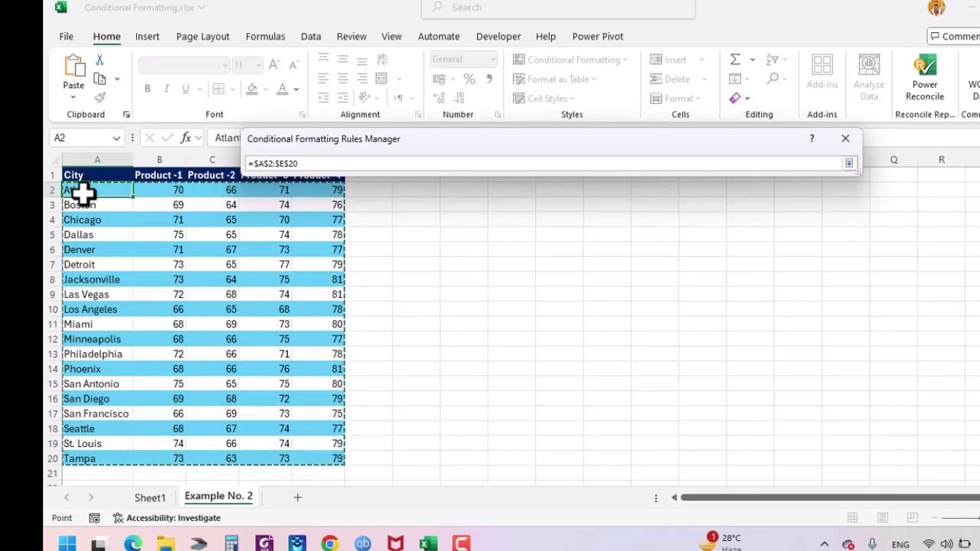
pyautogui.hotkey('shift', 'Down')
pyautogui.hotkey('shift', 'Down')
pyautogui.hotkey('shift', 'Down')
pyautogui.hotkey('shift', 'Down')
pyautogui.hotkey('shift', 'Down')
pyautogui.hotkey('shift', 'Down')
pyautogui.hotkey('shift', 'Down')
pyautogui.hotkey('shift', 'Down')
pyautogui.hotkey('shift', 'Down')
pyautogui.hotkey('shift', 'Down')
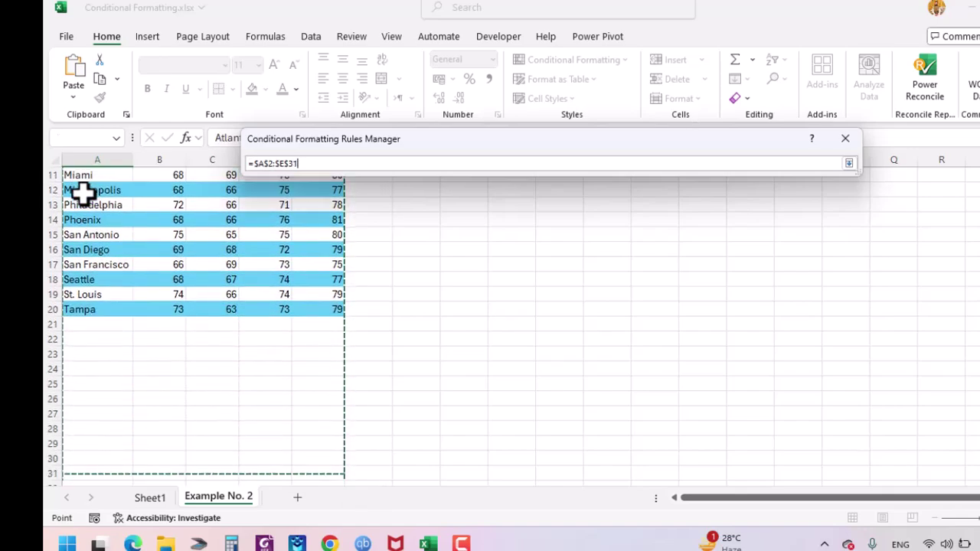
pyautogui.hotkey('shift', 'Up')
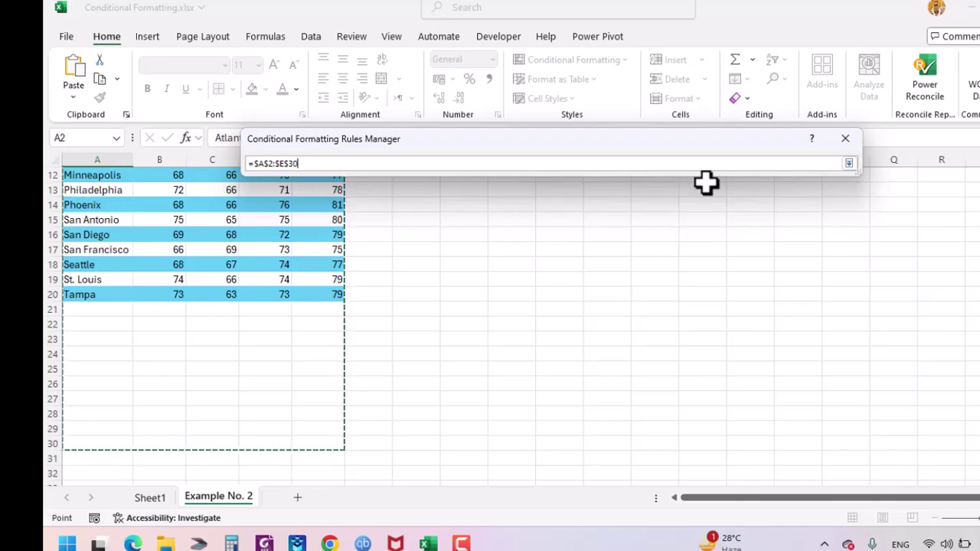
pyautogui.click(846, 166)
pyautogui.click(827, 337)
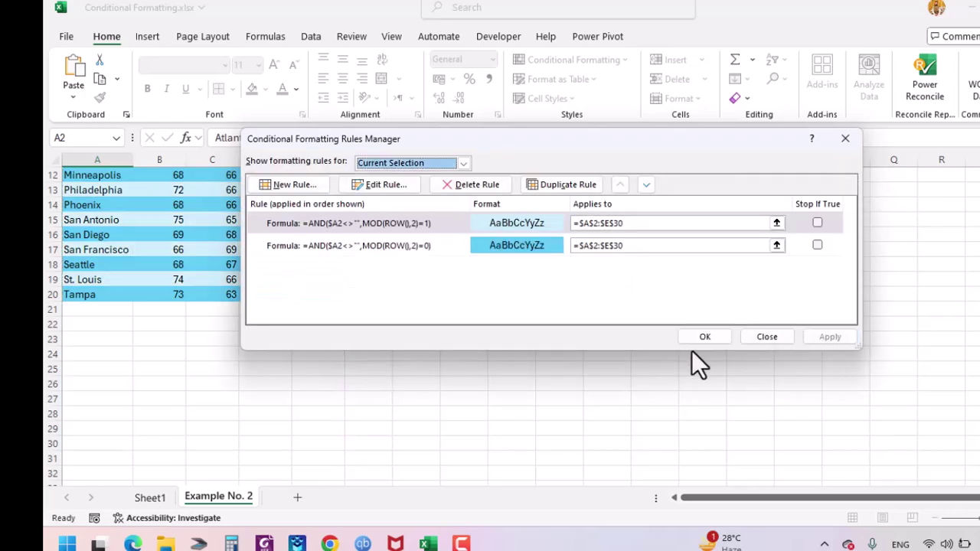
pyautogui.click(692, 343)
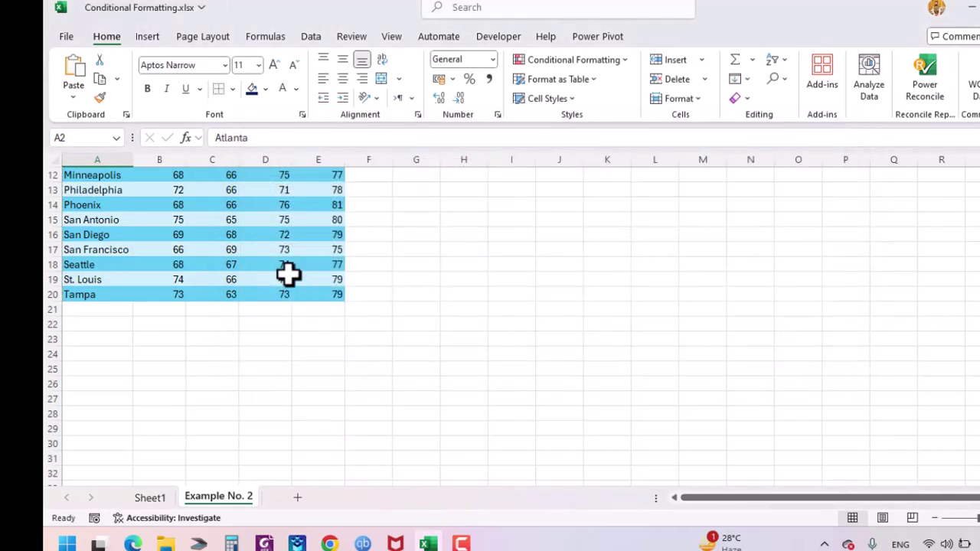
# Test the shading by entering 78 in cell B21 with column A blank, and clear the cell again
pyautogui.click(288, 277)
pyautogui.press('Down')
pyautogui.press('Down')
pyautogui.press('Left')
pyautogui.press('Left')
pyautogui.press('Left')
pyautogui.press('Right')
pyautogui.write('78')
pyautogui.press('Return')
pyautogui.press('Up')
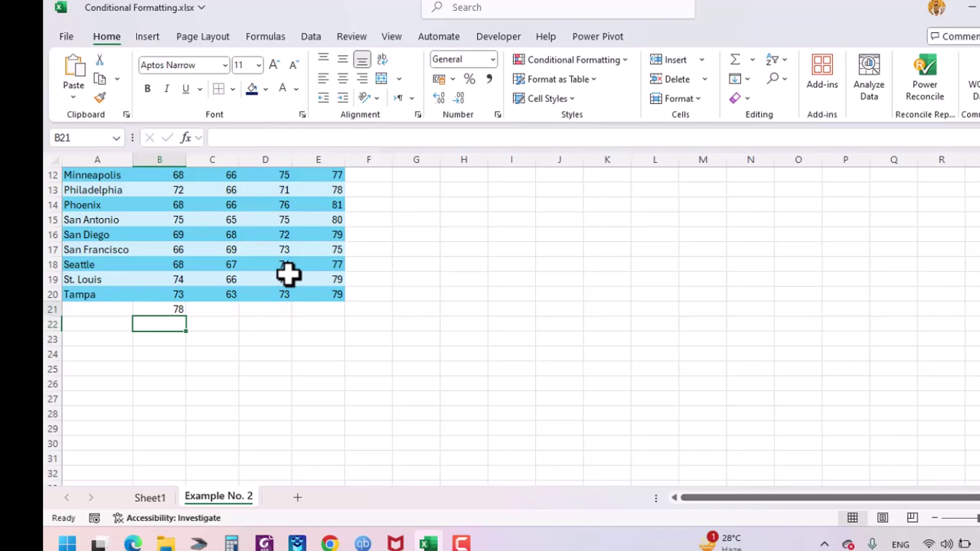
pyautogui.press('Delete')
# Enter St. Patrick as a new city in cell A21
pyautogui.press('Left')
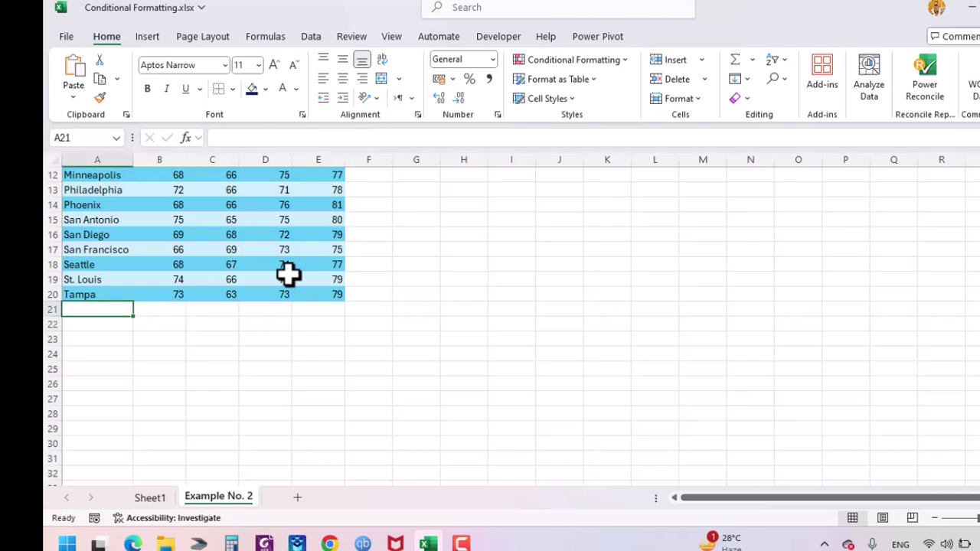
pyautogui.write('St. Patrick')
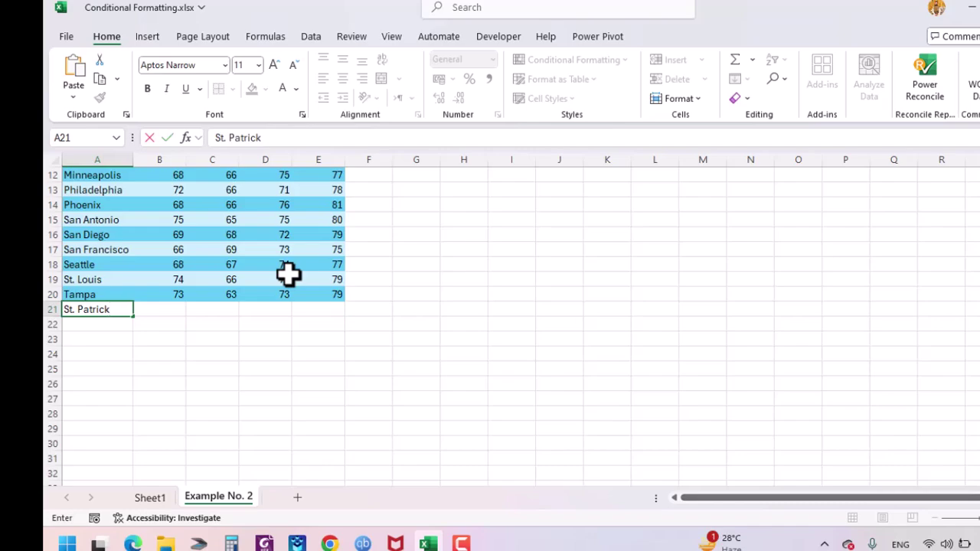
pyautogui.press('Return')
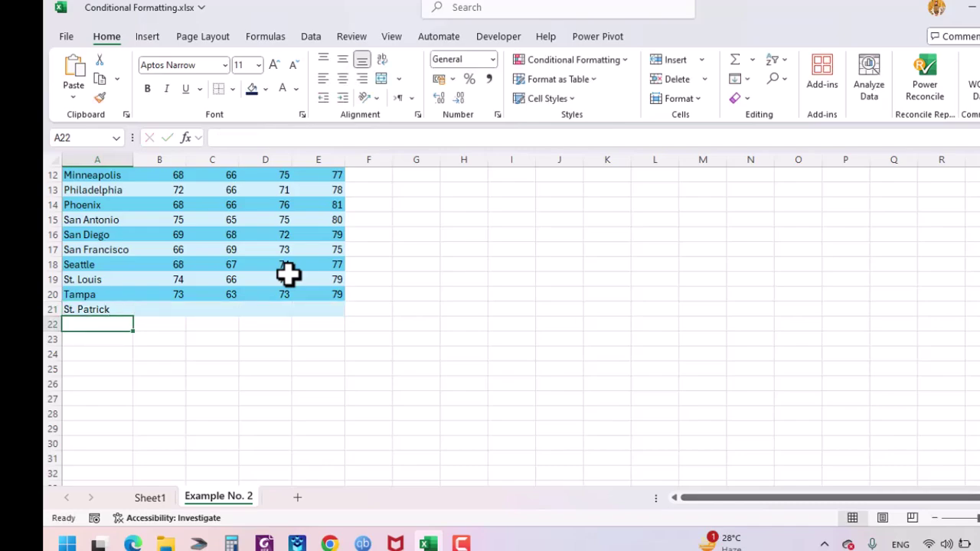
# Enter Excel Savvy in cell A30 to test the last row of the formatted range
pyautogui.press('Up')
pyautogui.press('Down')
pyautogui.press('Down')
pyautogui.press('Down')
pyautogui.press('Down')
pyautogui.press('Down')
pyautogui.press('Down')
pyautogui.press('Down')
pyautogui.press('Down')
pyautogui.press('Down')
pyautogui.press('Down')
pyautogui.press('Down')
pyautogui.press('Up')
pyautogui.press('Up')
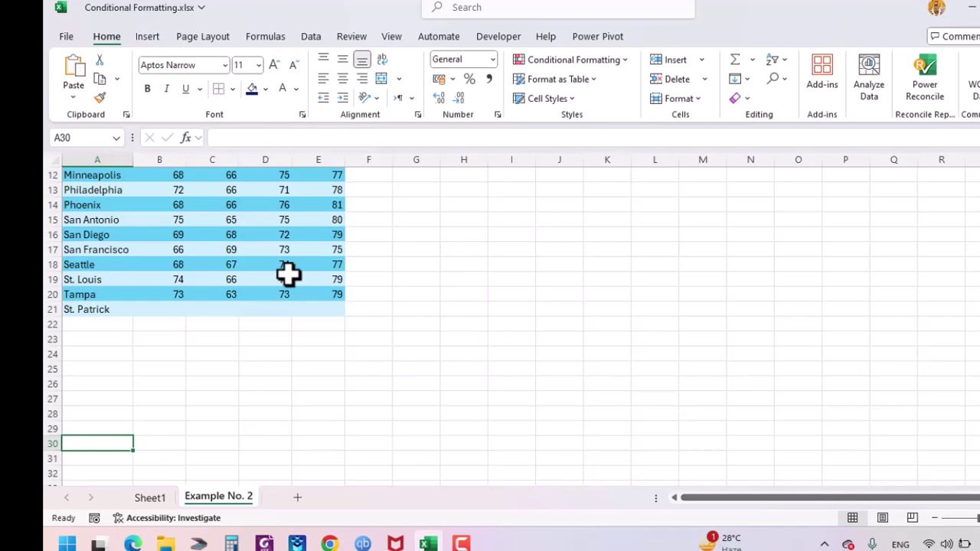
pyautogui.write('On')
pyautogui.press('BackSpace')
pyautogui.press('BackSpace')
pyautogui.write('Exc')
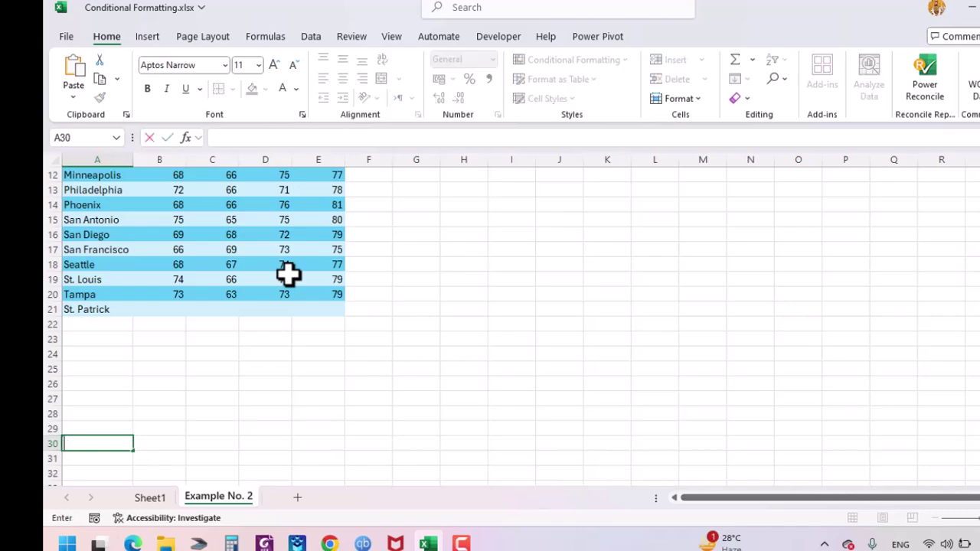
pyautogui.write('el Sa')
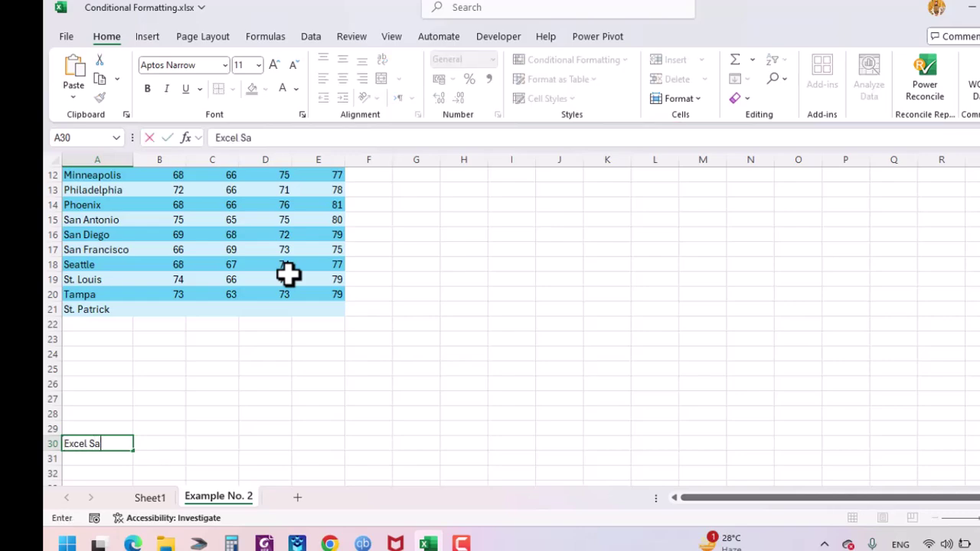
pyautogui.write('vvy')
pyautogui.press('Return')
# Examine the alternating row shading through column A, from the first data row down to row 30
pyautogui.press('Up')
pyautogui.press('Up')
pyautogui.press('Up')
pyautogui.press('Up')
pyautogui.press('Up')
pyautogui.press('Up')
pyautogui.press('Up')
pyautogui.press('Up')
pyautogui.press('Up')
pyautogui.press('Up')
pyautogui.press('Up')
pyautogui.press('Up')
pyautogui.press('Down')
pyautogui.hotkey('ctrl', 'Up')
pyautogui.press('Down')
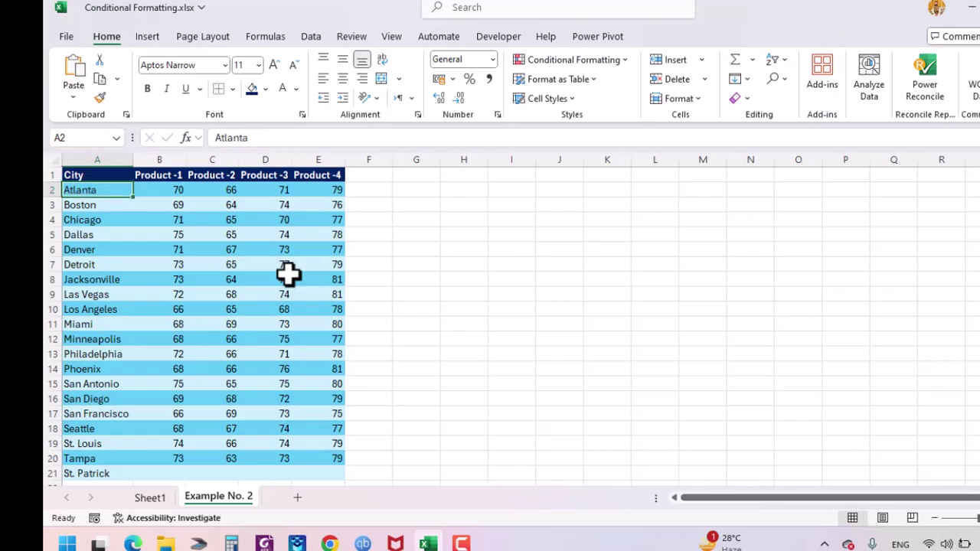
pyautogui.press('Down')
pyautogui.press('Down')
pyautogui.press('Down')
pyautogui.press('Down')
pyautogui.press('Down')
pyautogui.press('Down')
pyautogui.press('Down')
pyautogui.press('Down')
pyautogui.press('Down')
pyautogui.press('Down')
pyautogui.press('Down')
pyautogui.press('Down')
pyautogui.press('Down')
pyautogui.press('Down')
pyautogui.press('Down')
pyautogui.press('Down')
pyautogui.press('Down')
pyautogui.press('Down')
pyautogui.press('Down')
pyautogui.press('Down')
pyautogui.press('Down')
pyautogui.press('Down')
pyautogui.press('Down')
pyautogui.press('Down')
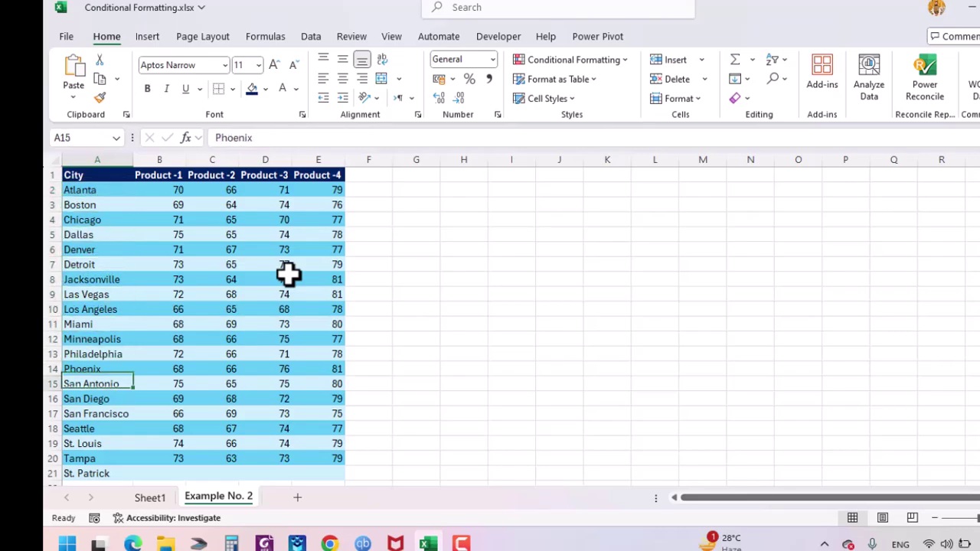
pyautogui.press('Down')
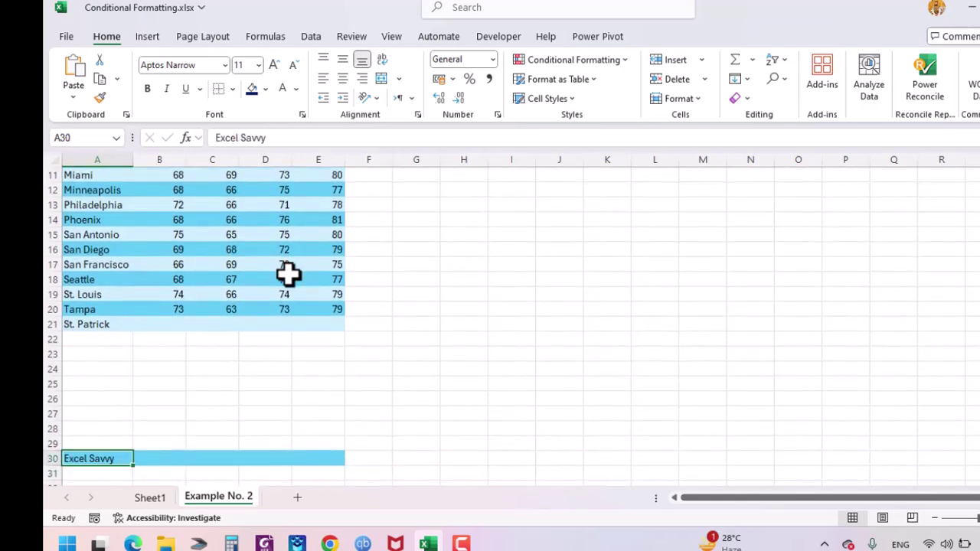
# Clear cell A30 and enter Excel Savvy in cell A29 instead
pyautogui.press('Delete')
pyautogui.press('Up')
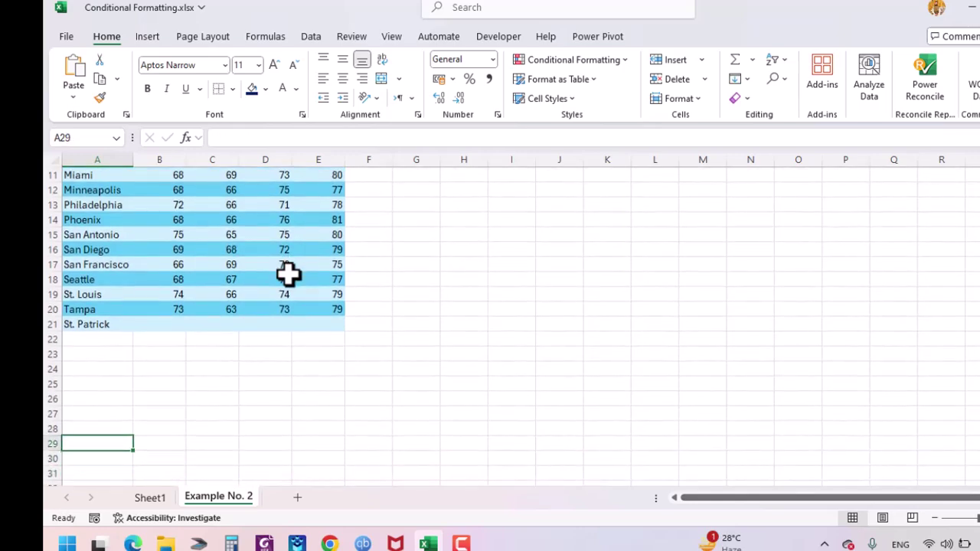
pyautogui.write('Excel Savvy')
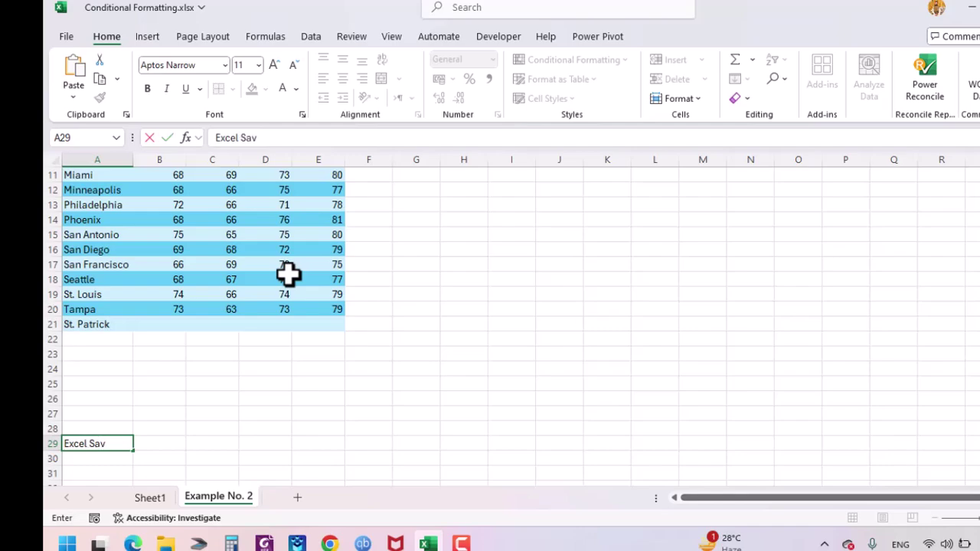
pyautogui.press('Return')
pyautogui.press('Up')
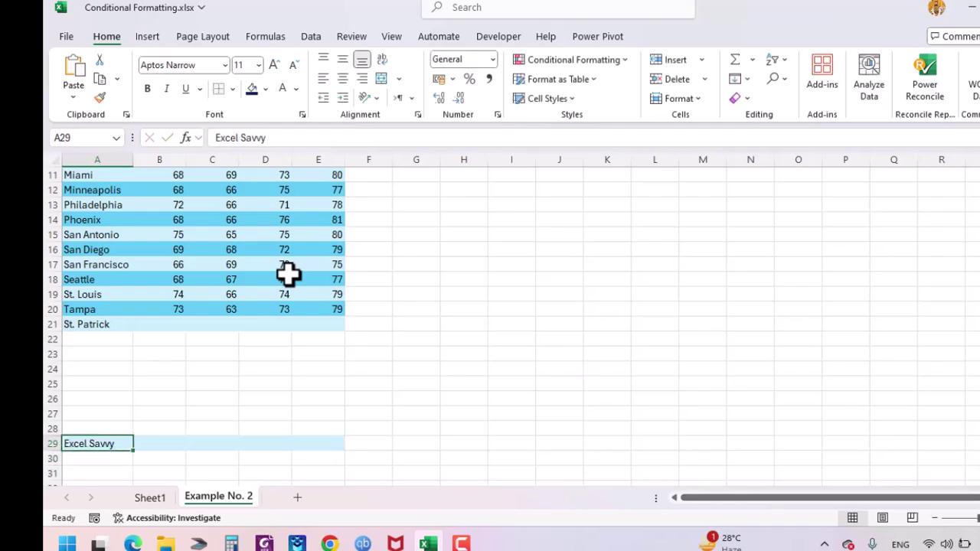
pyautogui.click(206, 260)
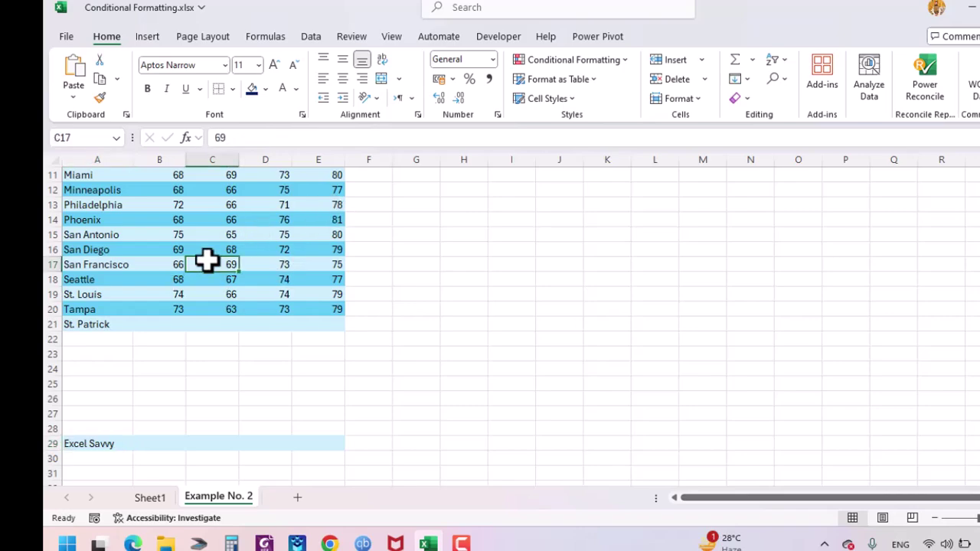